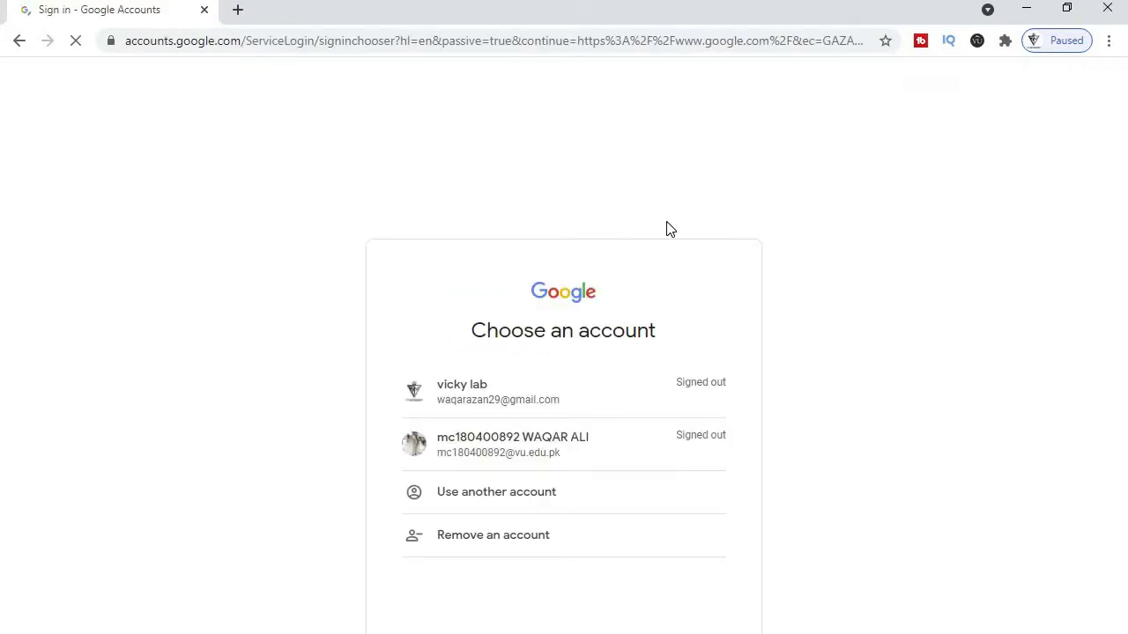
- Choose another account and start creating a new Google account
{"action": "left_click", "coordinate": [526, 508]}
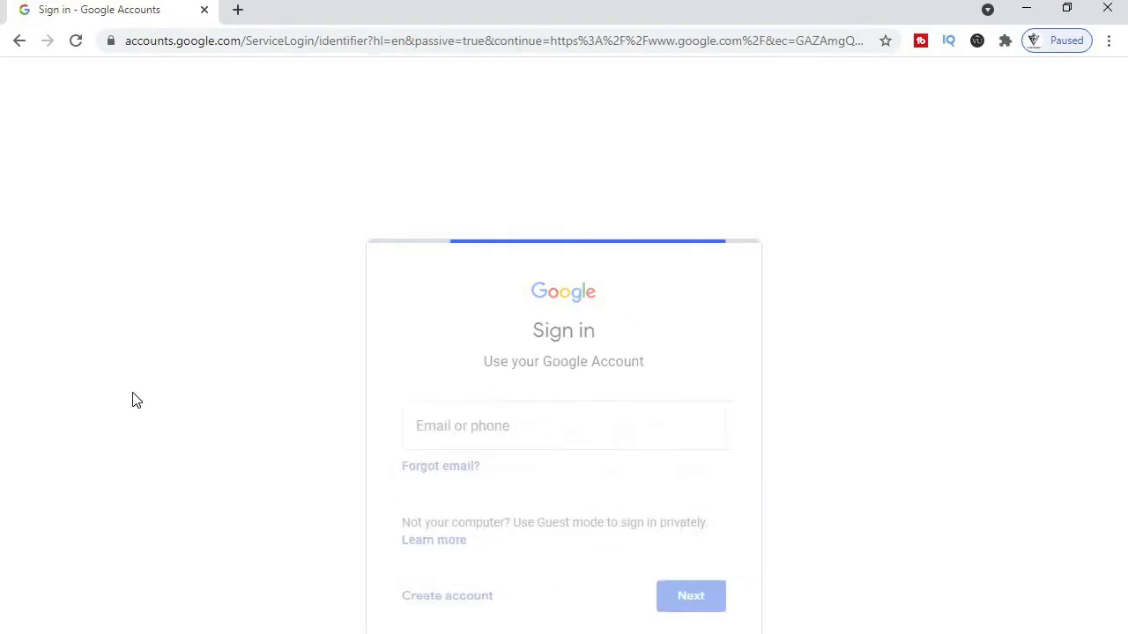
{"action": "left_click", "coordinate": [433, 602]}
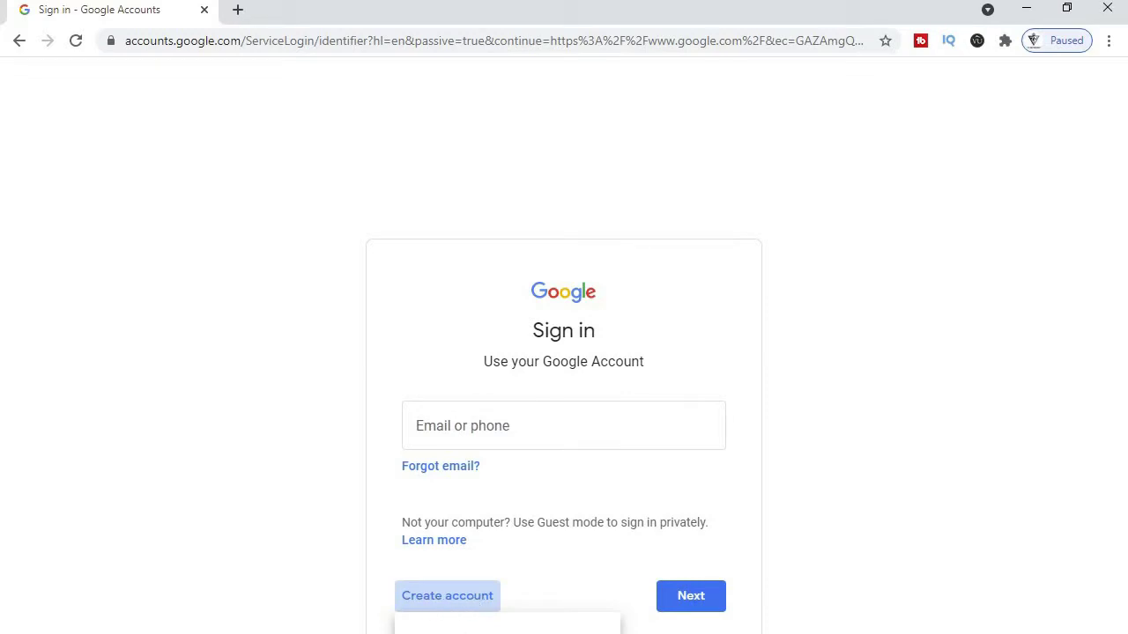
{"action": "left_click", "coordinate": [458, 627]}
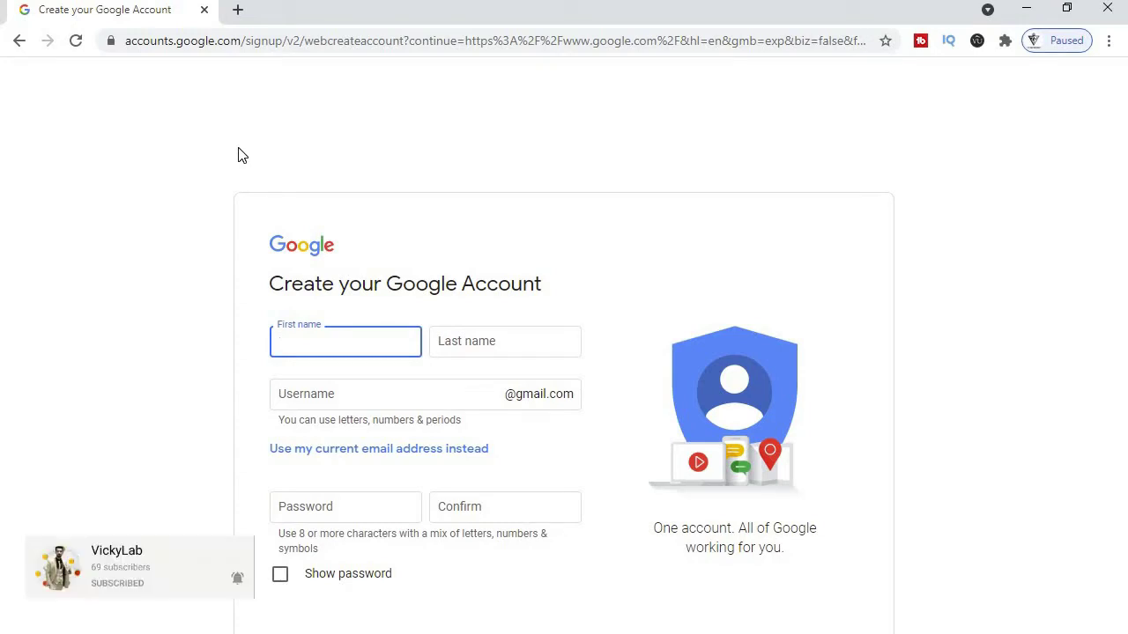
- Fill in the first name, last name, Gmail username and password, then submit the form
{"action": "type", "text": "E"}
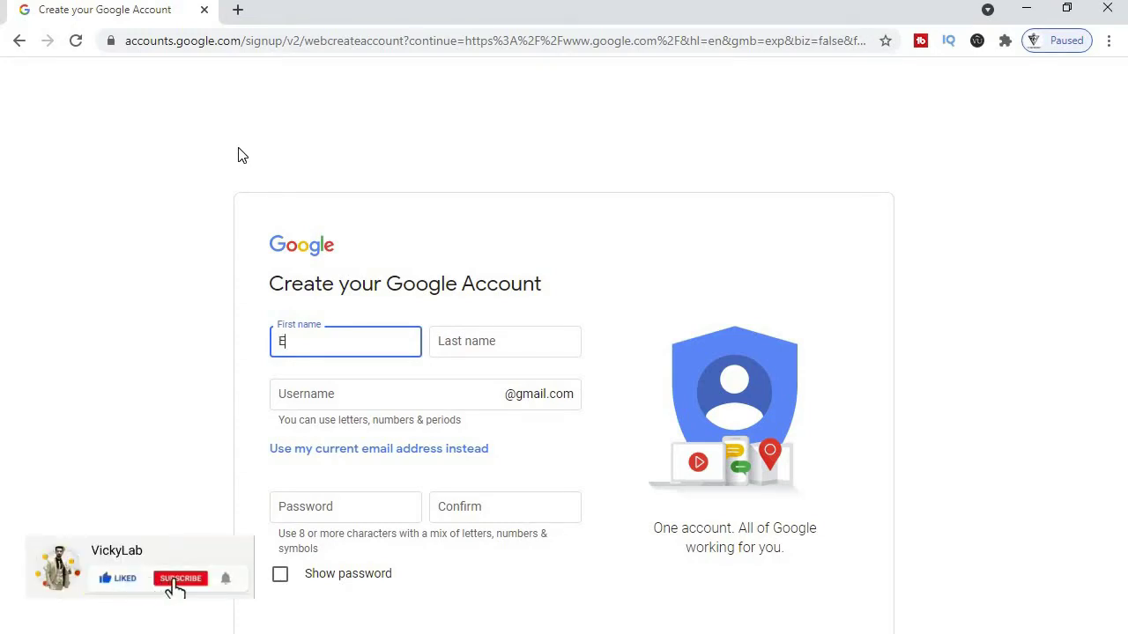
{"action": "type", "text": "ducation"}
{"action": "key", "text": "Tab"}
{"action": "type", "text": "Kar"}
{"action": "key", "text": "Tab"}
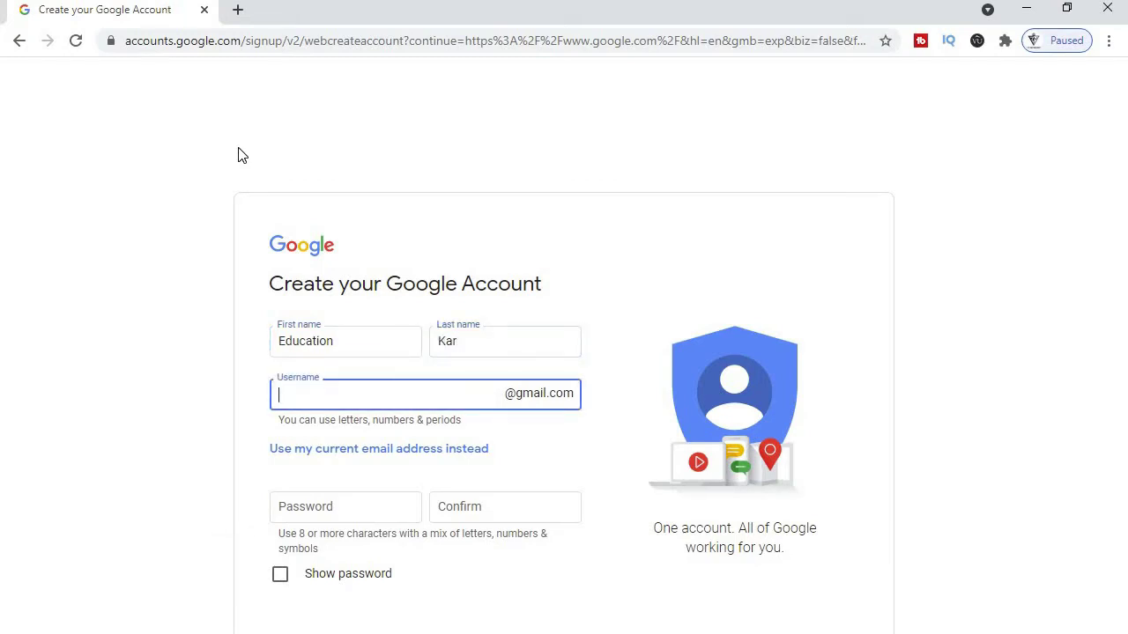
{"action": "key", "text": "shift+Tab"}
{"action": "key", "text": "Right"}
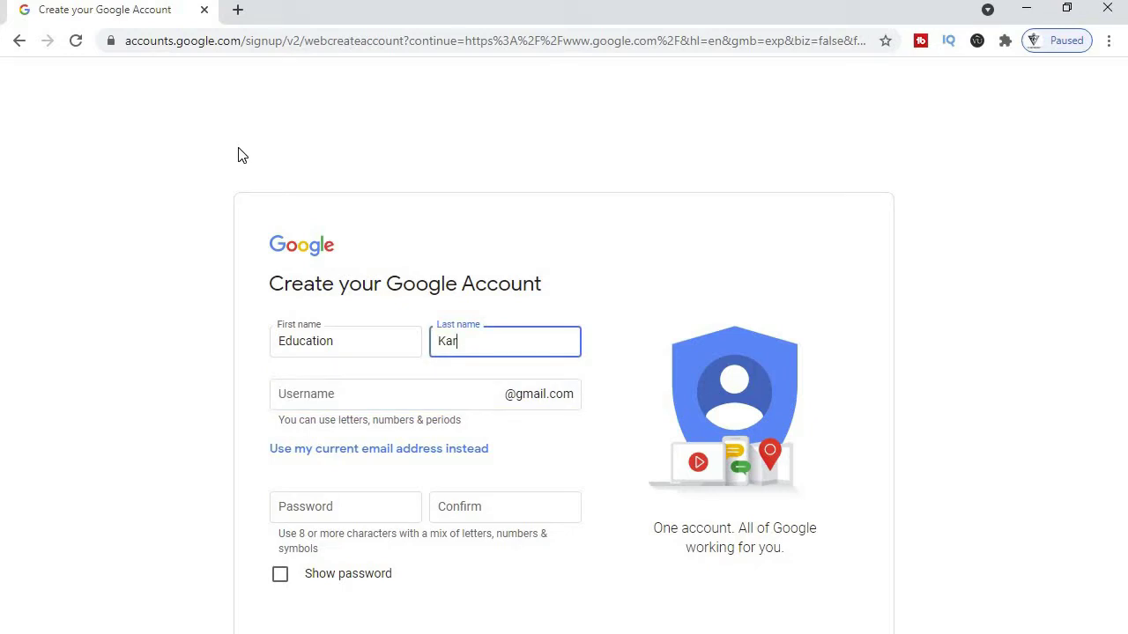
{"action": "key", "text": "Tab"}
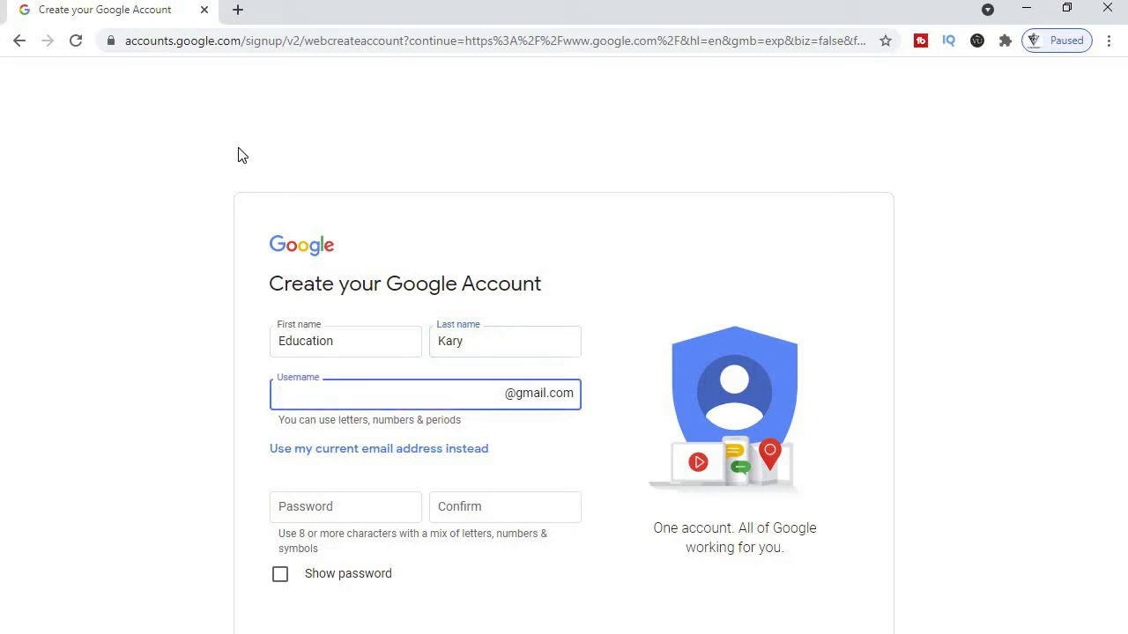
{"action": "key", "text": "Tab"}
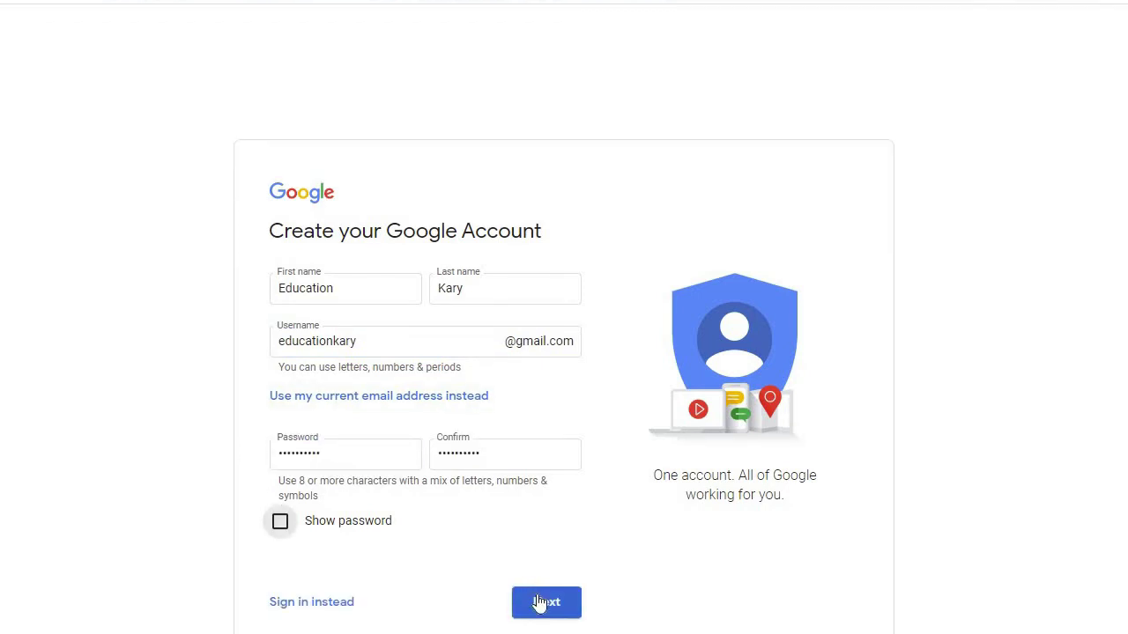
{"action": "left_click", "coordinate": [541, 602]}
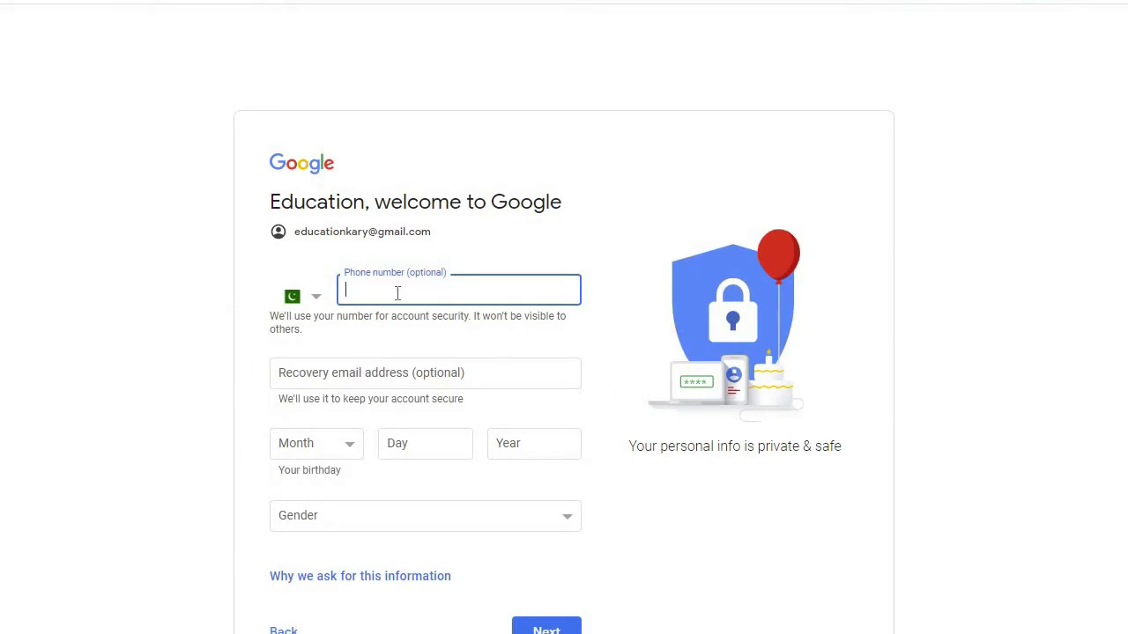
- Fill the phone number field with a saved phone number
{"action": "left_click_drag", "start_coordinate": [295, 233], "coordinate": [411, 249]}
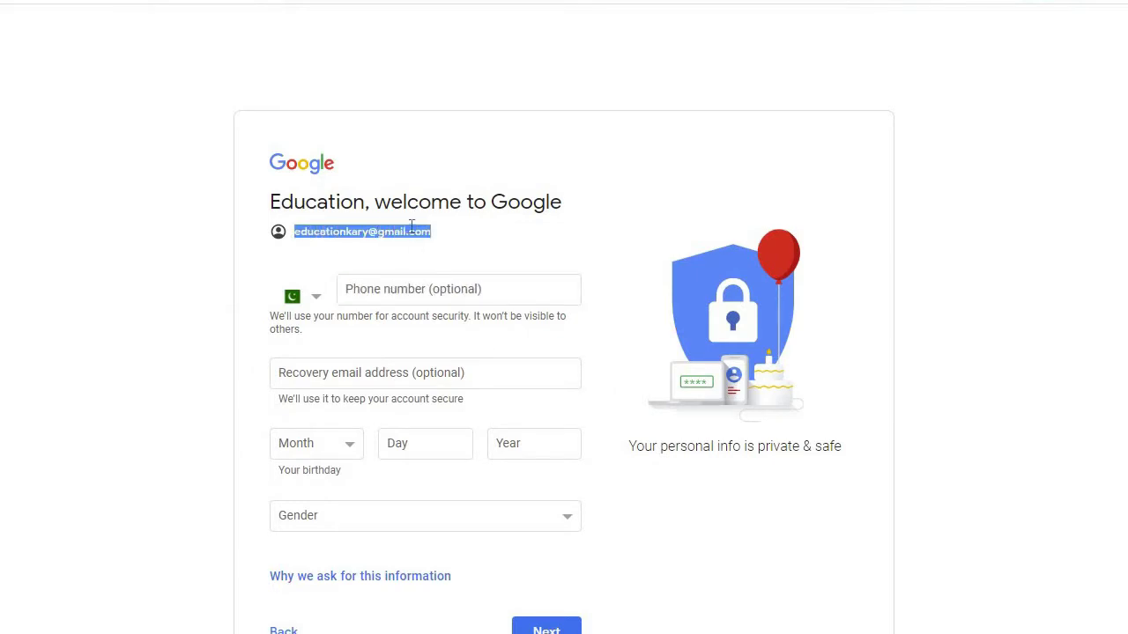
{"action": "left_click", "coordinate": [410, 226]}
{"action": "left_click", "coordinate": [422, 290]}
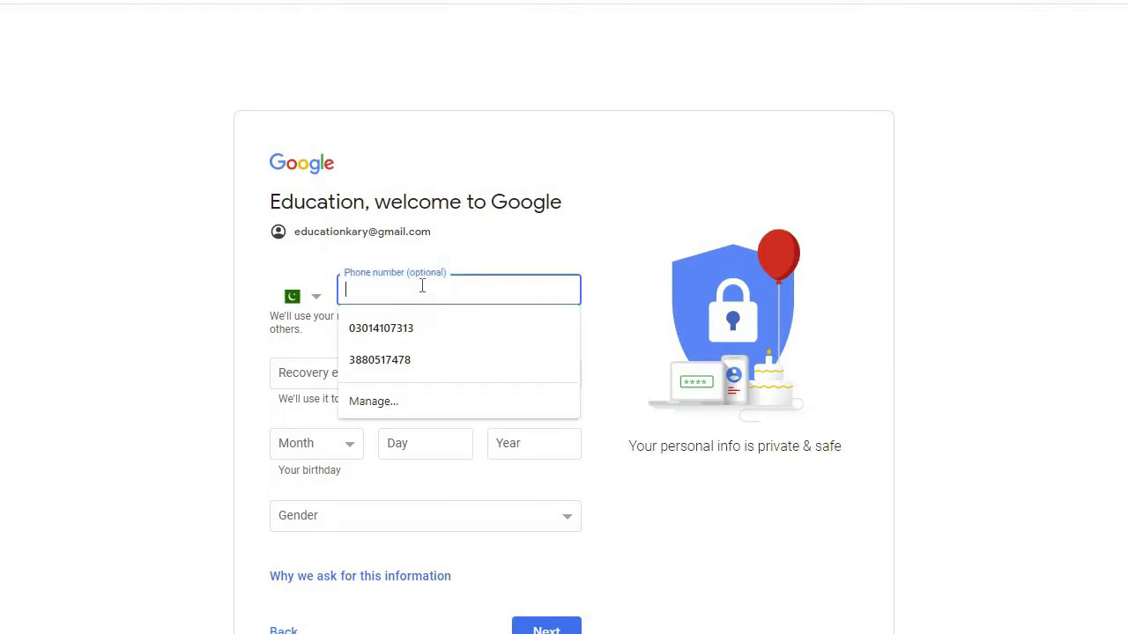
{"action": "left_click", "coordinate": [414, 327]}
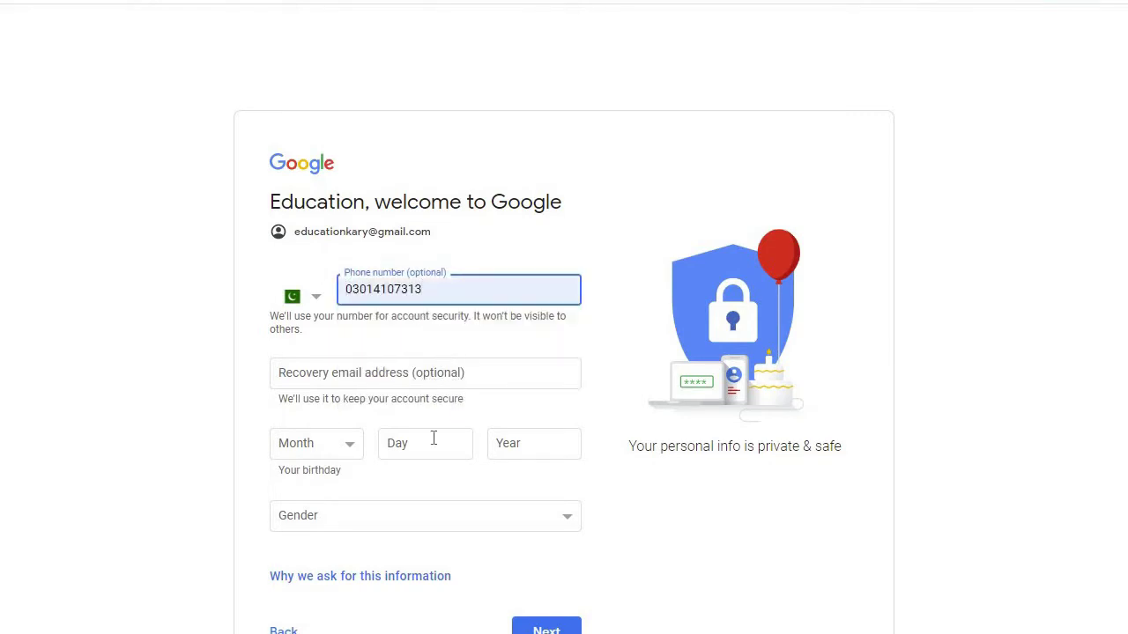
{"action": "left_click", "coordinate": [353, 454]}
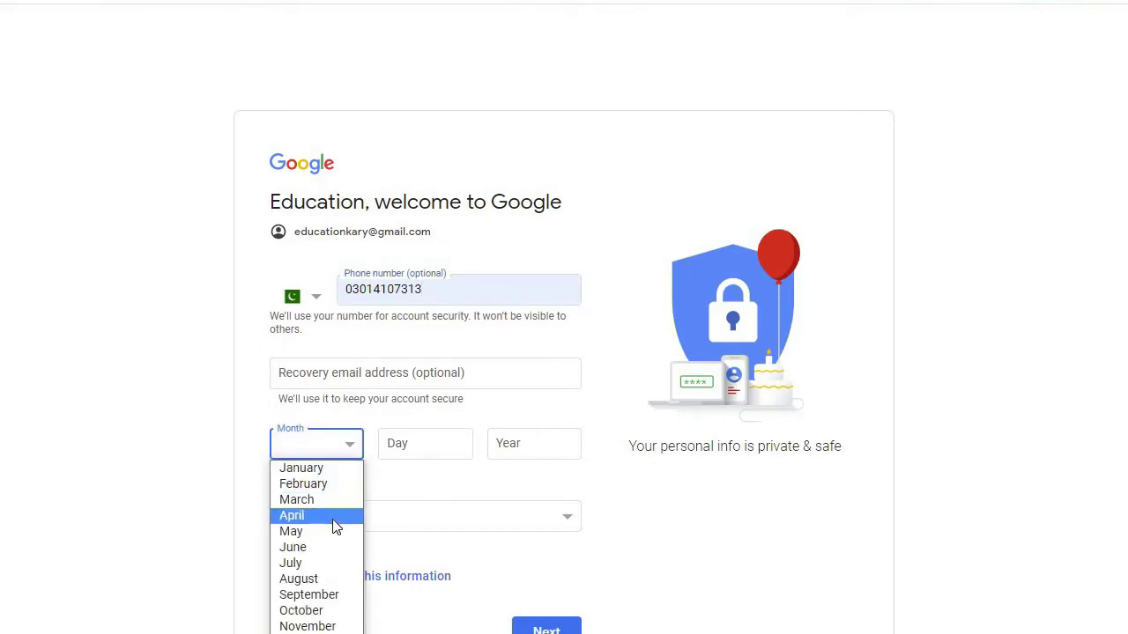
{"action": "left_click", "coordinate": [337, 614]}
{"action": "key", "text": "Tab"}
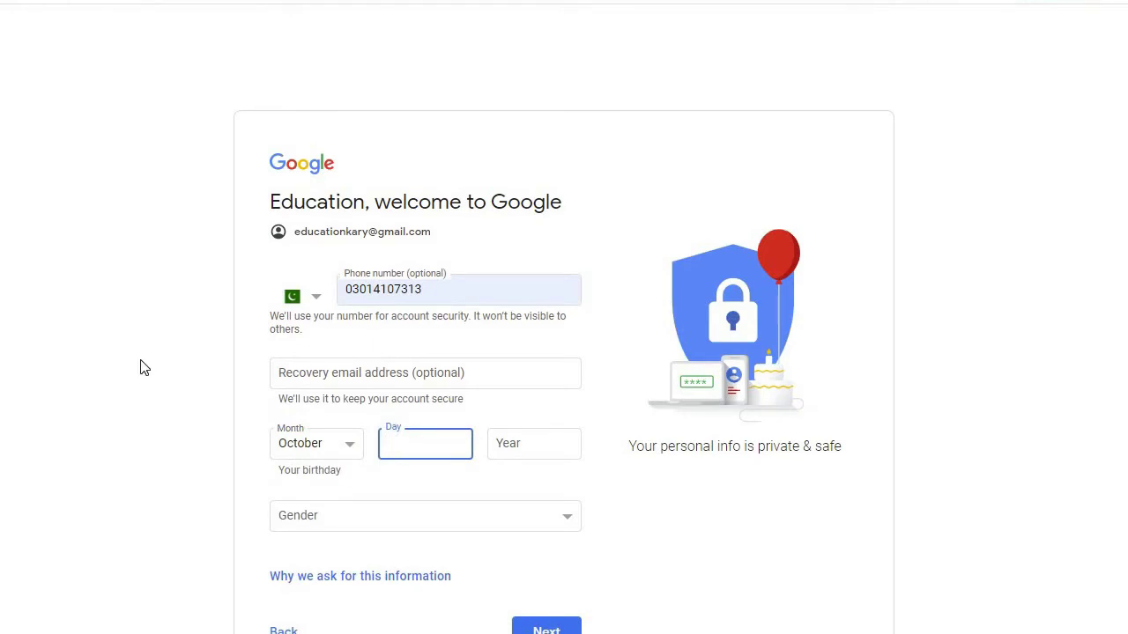
{"action": "type", "text": "17"}
{"action": "left_click", "coordinate": [532, 450]}
{"action": "type", "text": "1991"}
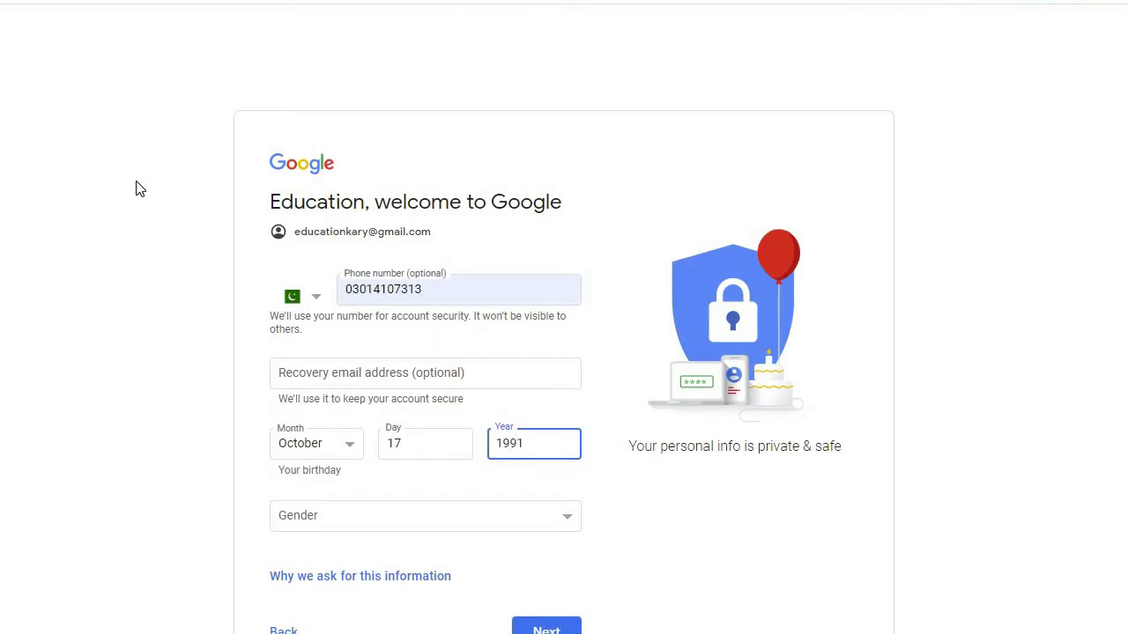
{"action": "left_click", "coordinate": [474, 520]}
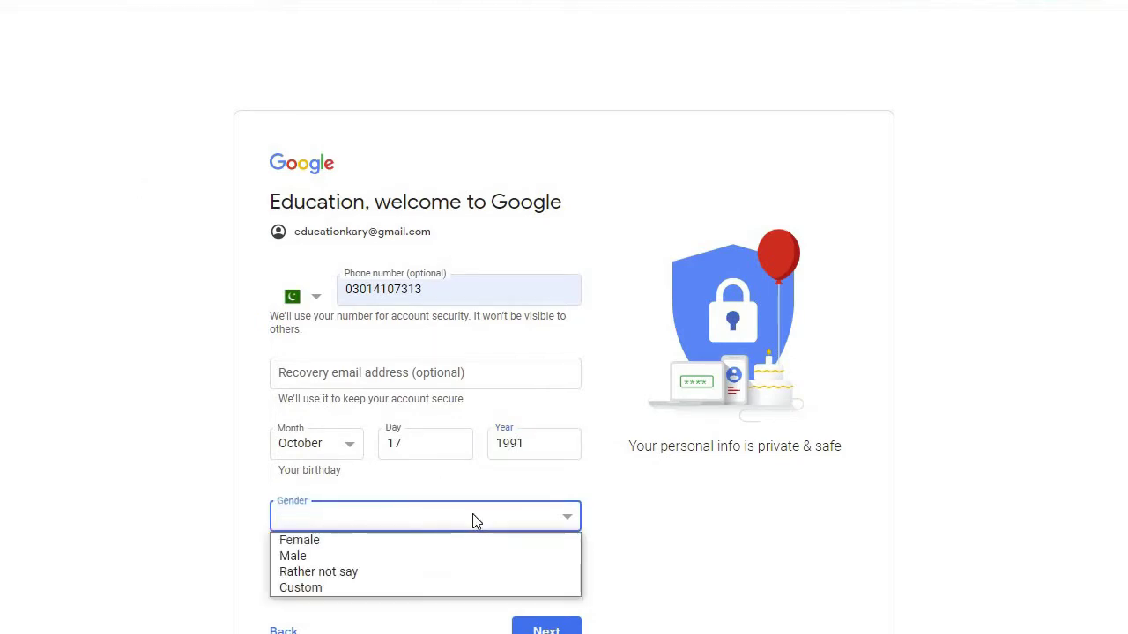
{"action": "left_click", "coordinate": [421, 561]}
{"action": "left_click", "coordinate": [521, 628]}
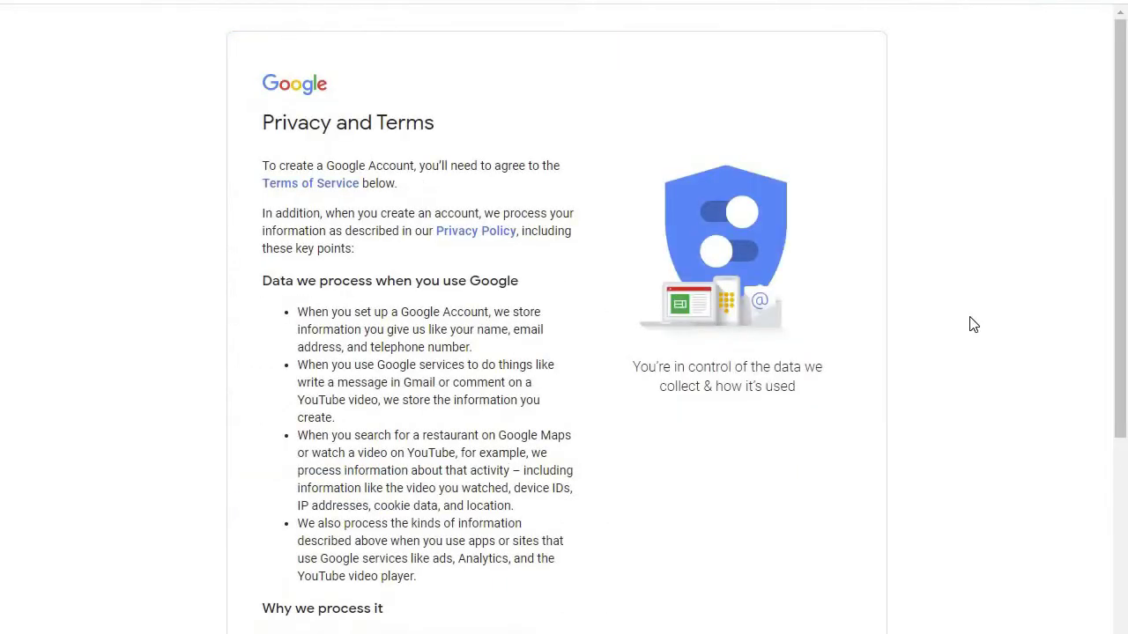
- Scroll through the Privacy and Terms and accept them to finish the account
{"action": "scroll", "coordinate": [1125, 343], "scroll_direction": "down", "scroll_amount": 10}
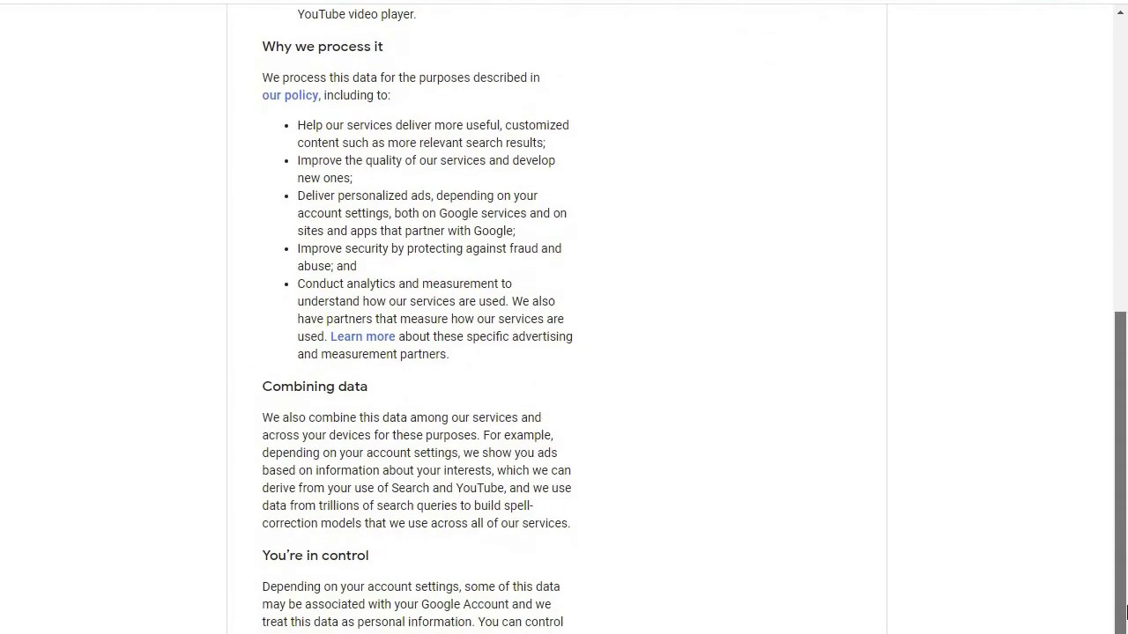
{"action": "left_click_drag", "start_coordinate": [1125, 614], "coordinate": [1107, 382]}
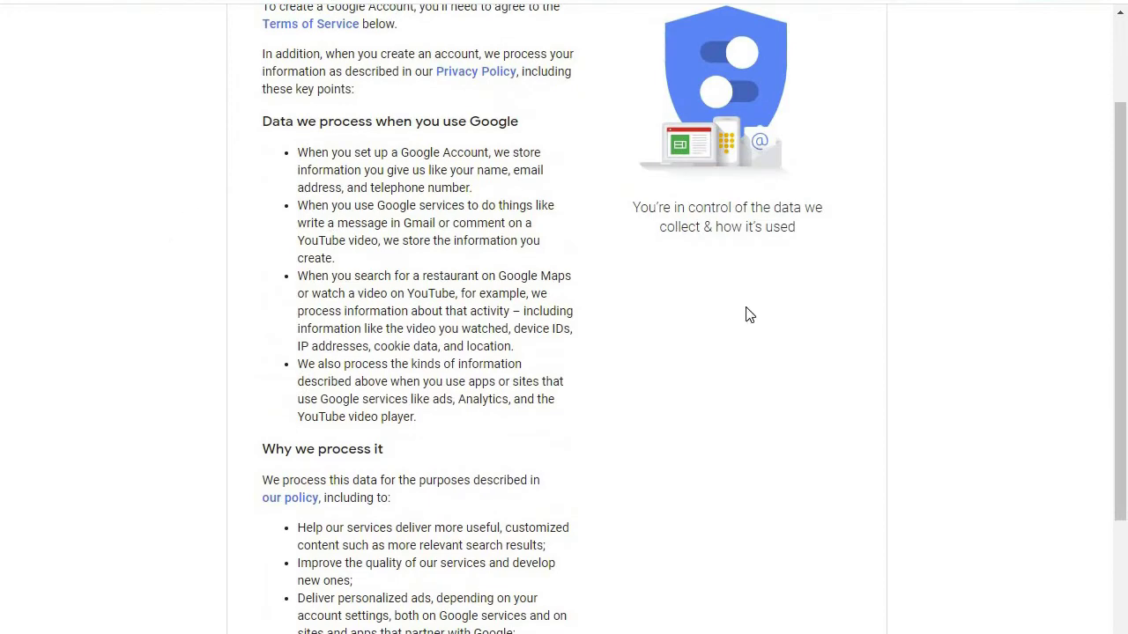
{"action": "left_click_drag", "start_coordinate": [1125, 477], "coordinate": [1123, 630]}
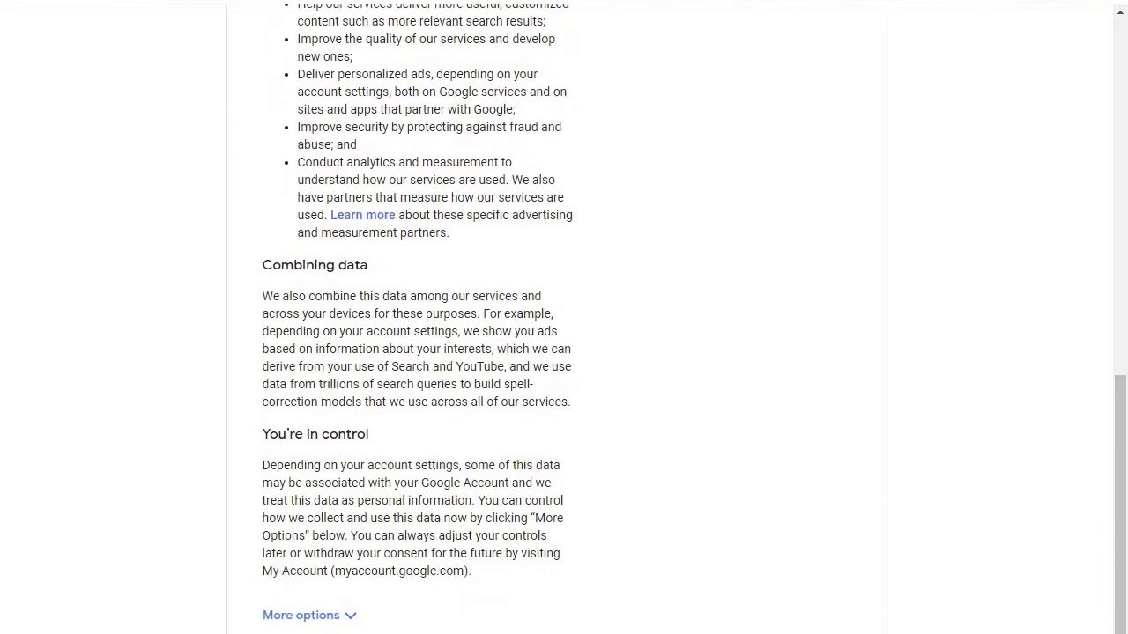
{"action": "scroll", "coordinate": [650, 621], "scroll_direction": "up", "scroll_amount": 1}
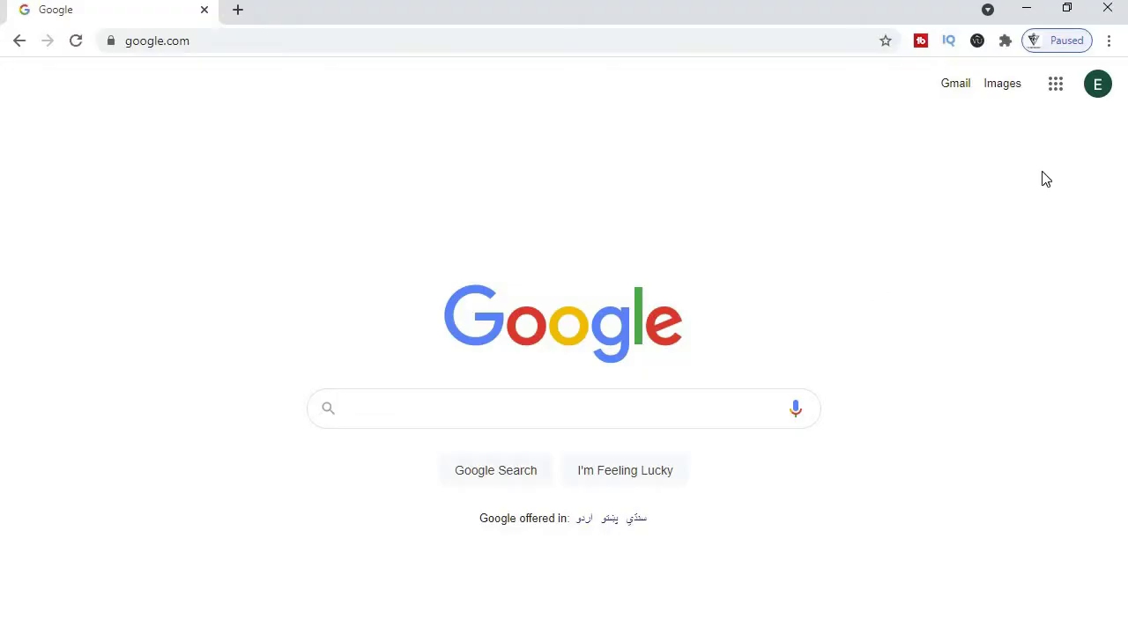
- Check in the avatar menu on Google's home page that the new account is signed in
{"action": "left_click", "coordinate": [1095, 88]}
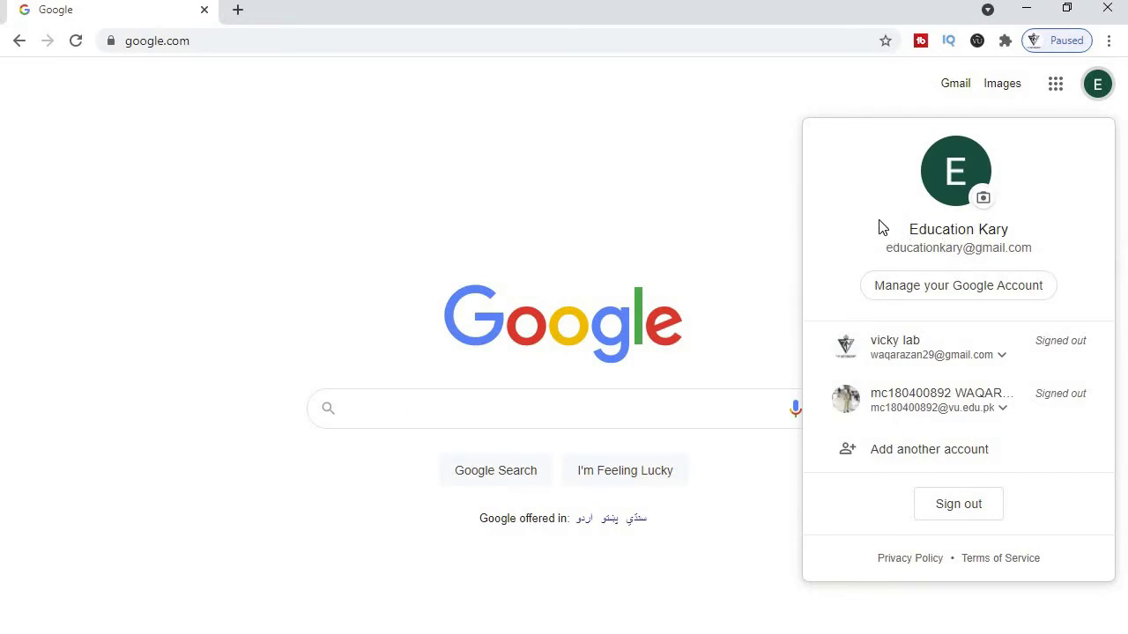
{"action": "left_click", "coordinate": [690, 190]}
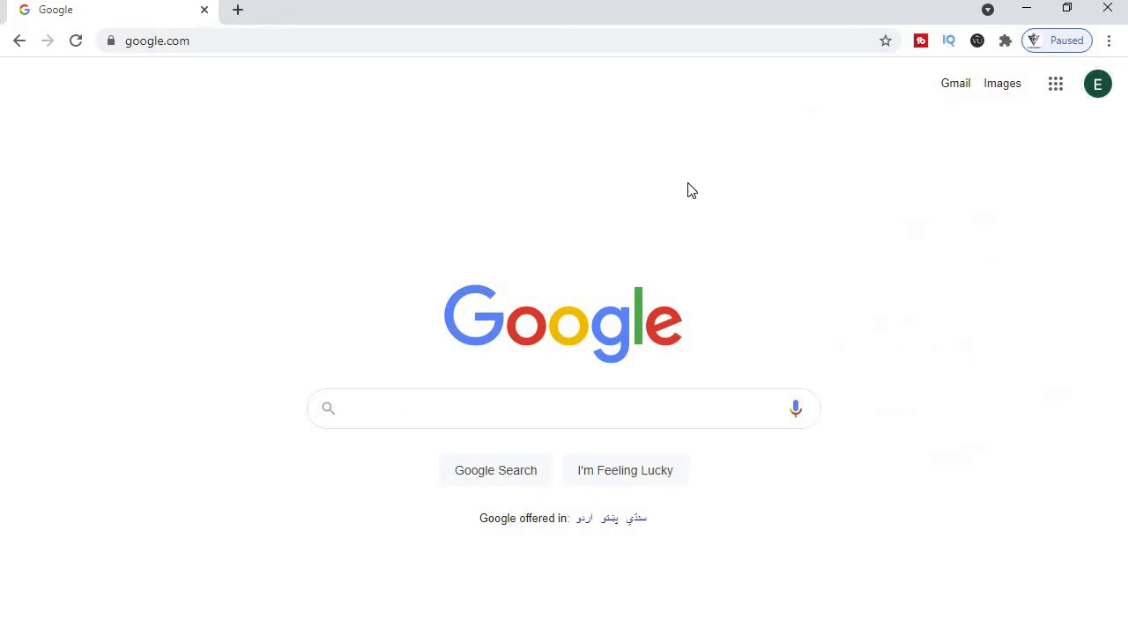
{"action": "left_click", "coordinate": [491, 40]}
- Go to 000webhost.com and open the free hosting sign-up form
{"action": "type", "text": "00"}
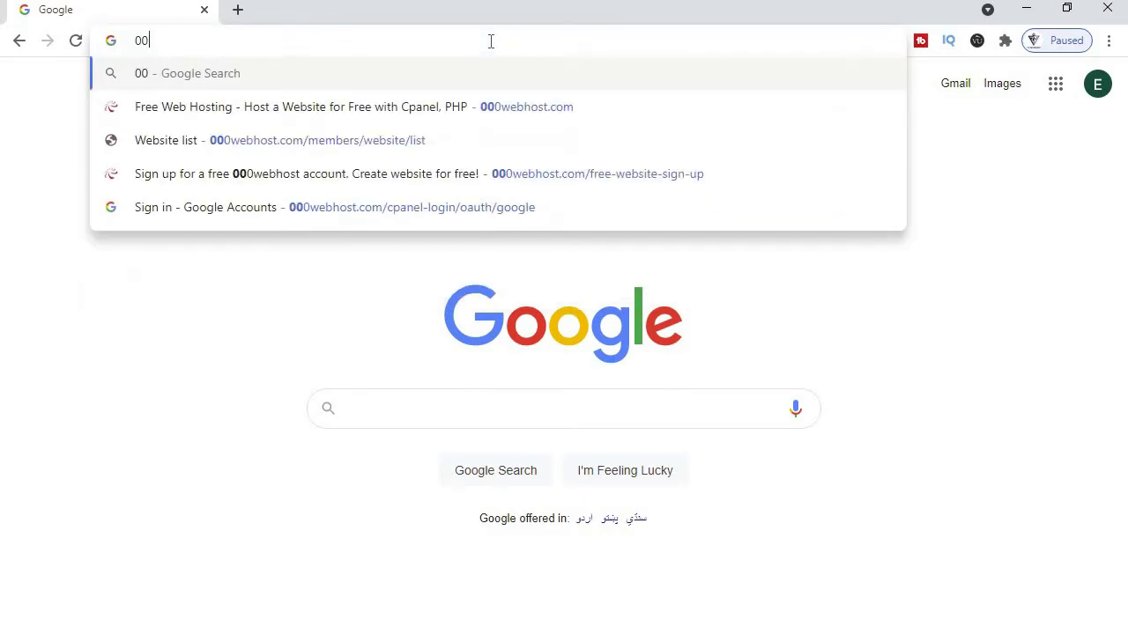
{"action": "type", "text": "0webhost.com"}
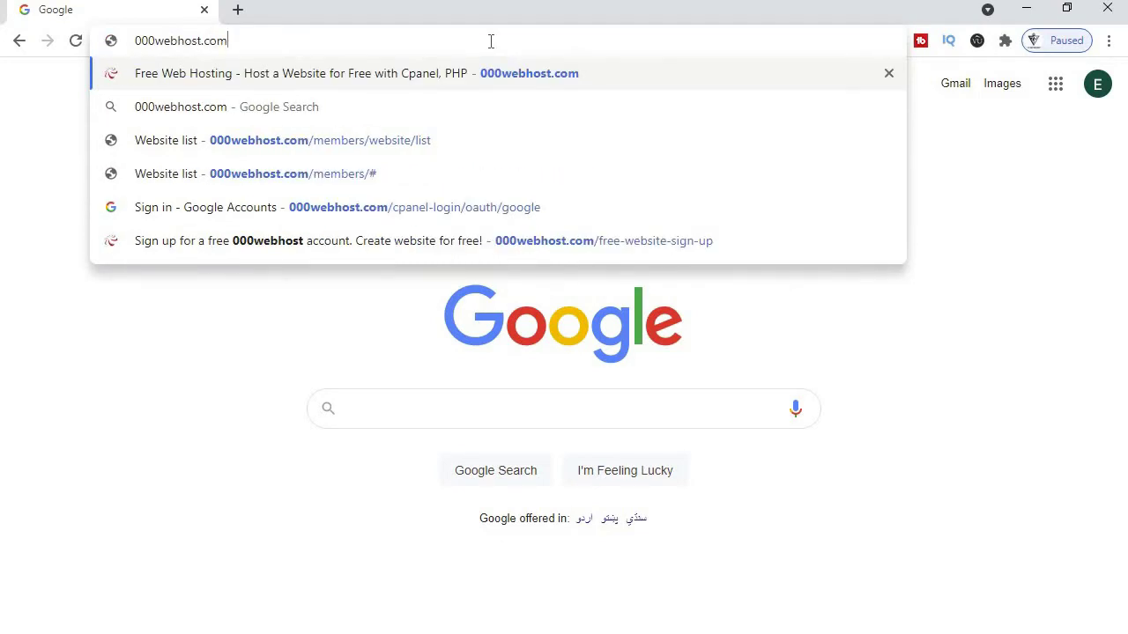
{"action": "key", "text": "Return"}
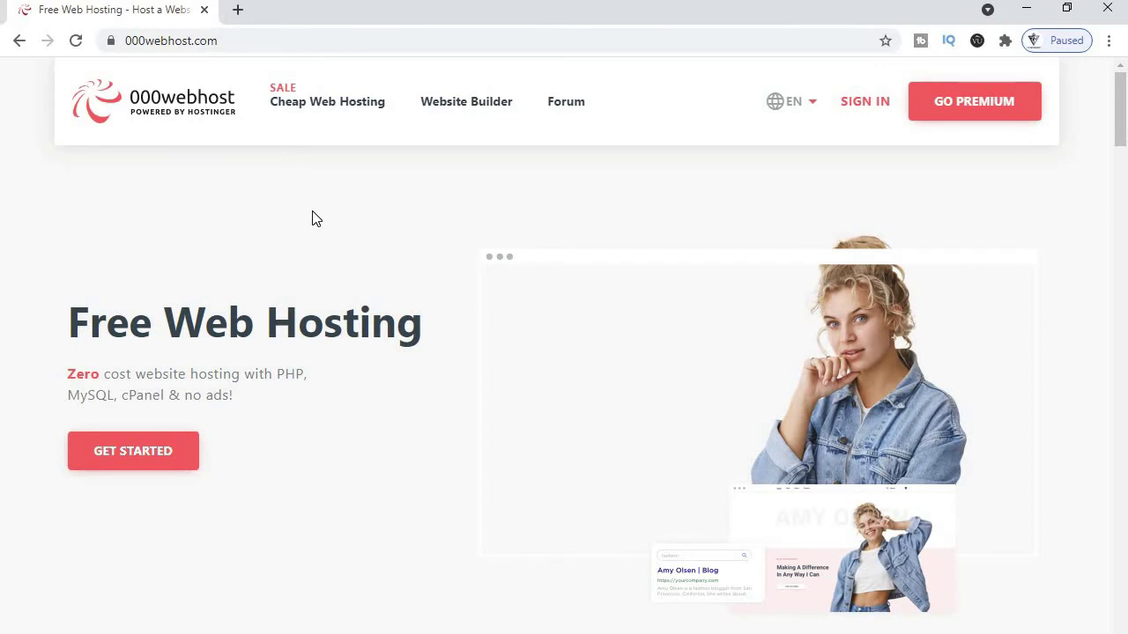
{"action": "left_click", "coordinate": [155, 465]}
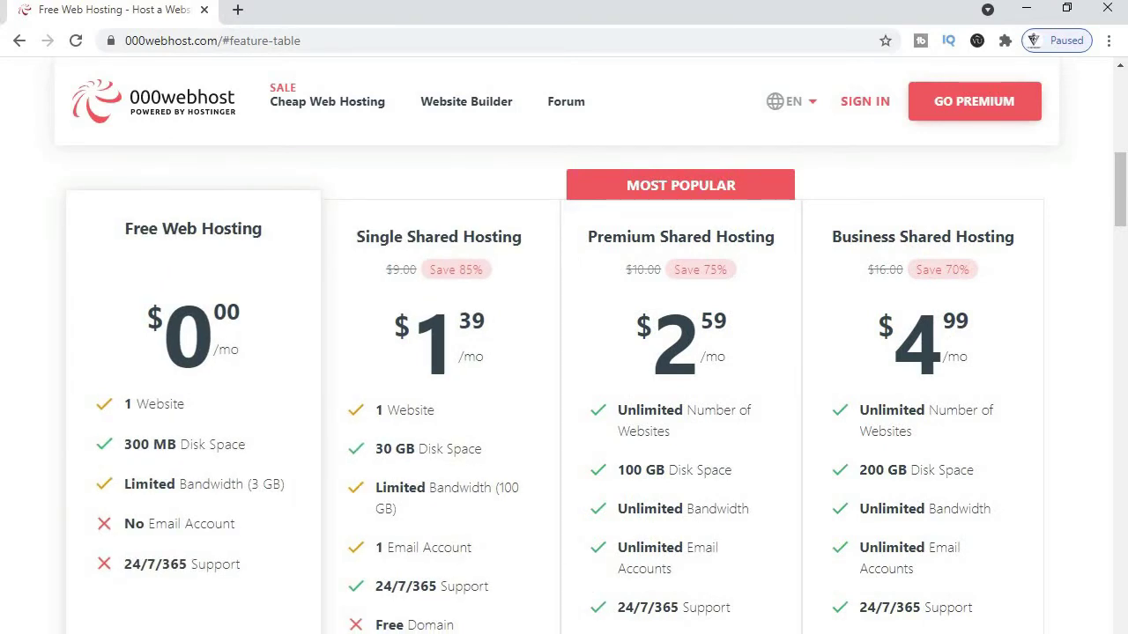
{"action": "left_click", "coordinate": [161, 587]}
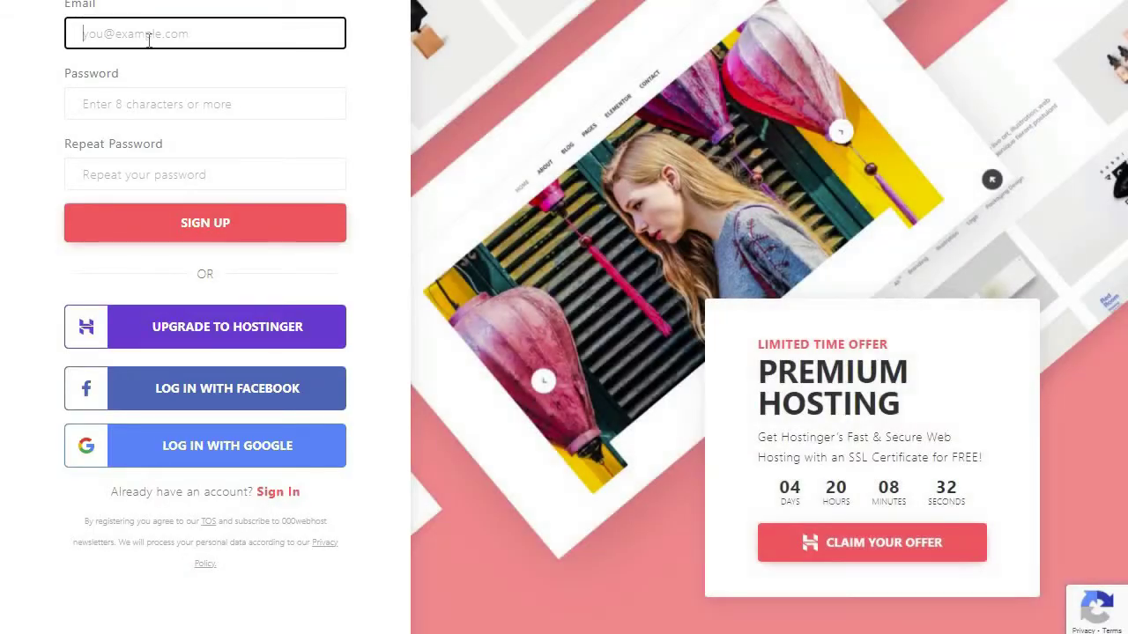
{"action": "left_click", "coordinate": [149, 35]}
{"action": "left_click", "coordinate": [234, 159]}
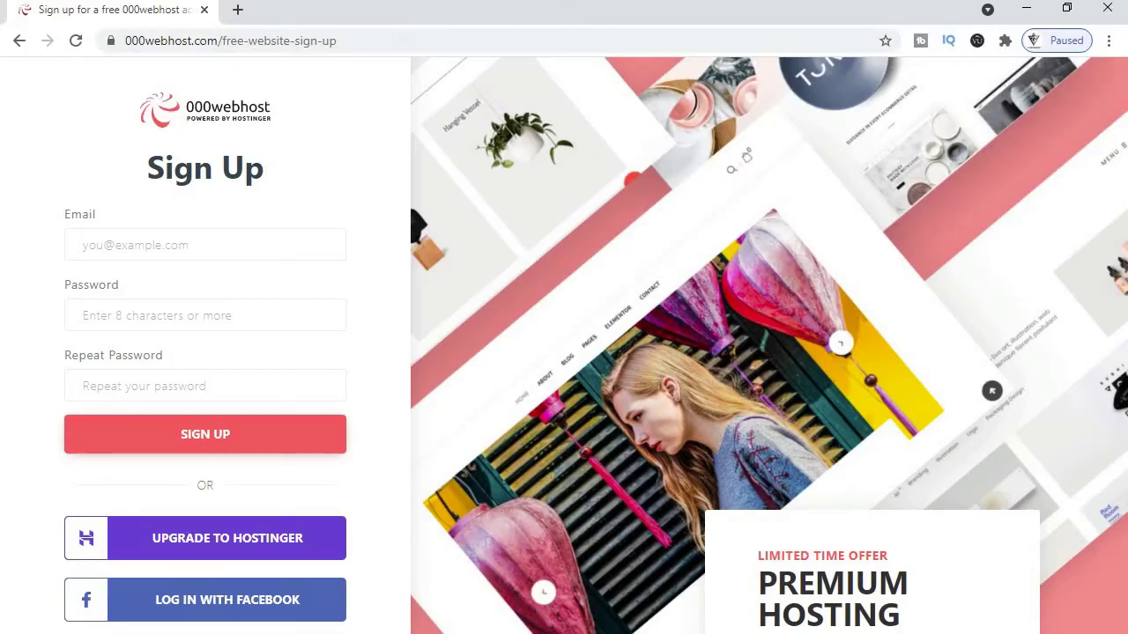
- Reload the sign-up page and continue to 000webhost with the new Google account
{"action": "key", "text": "F5"}
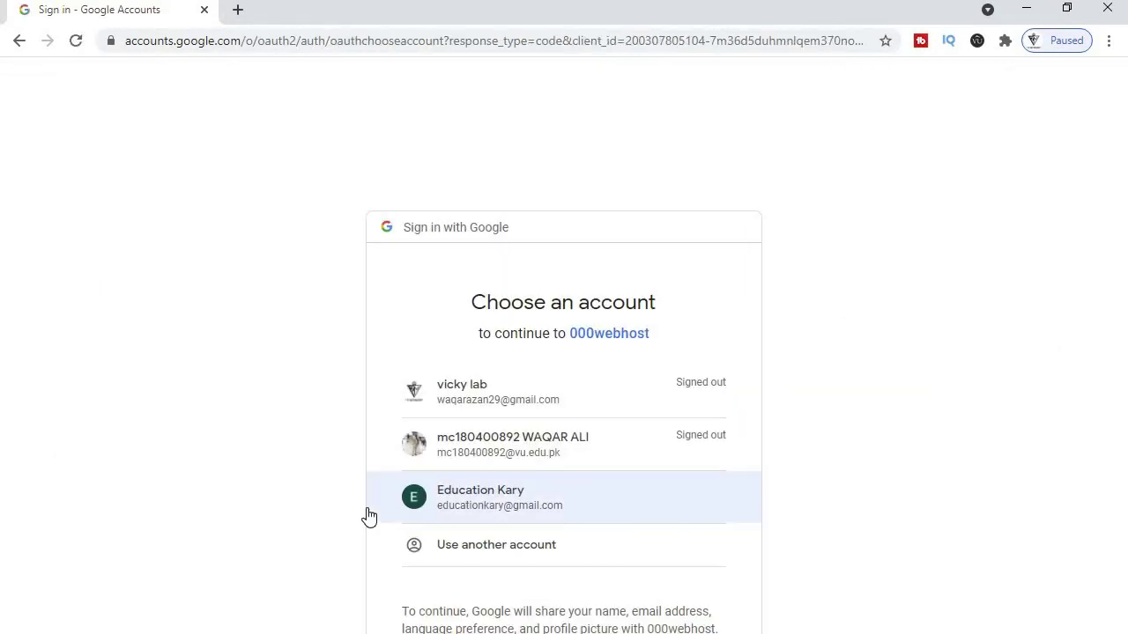
{"action": "left_click", "coordinate": [471, 509]}
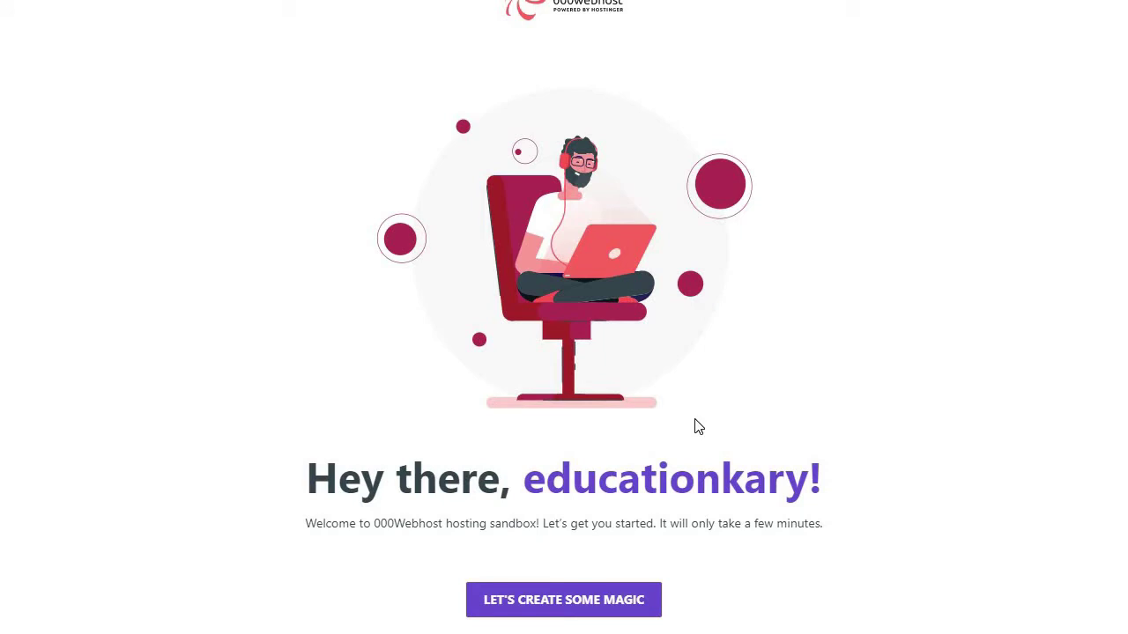
- Start the guided setup, select Learn Web Development, and continue to Name Your Project
{"action": "left_click", "coordinate": [594, 603]}
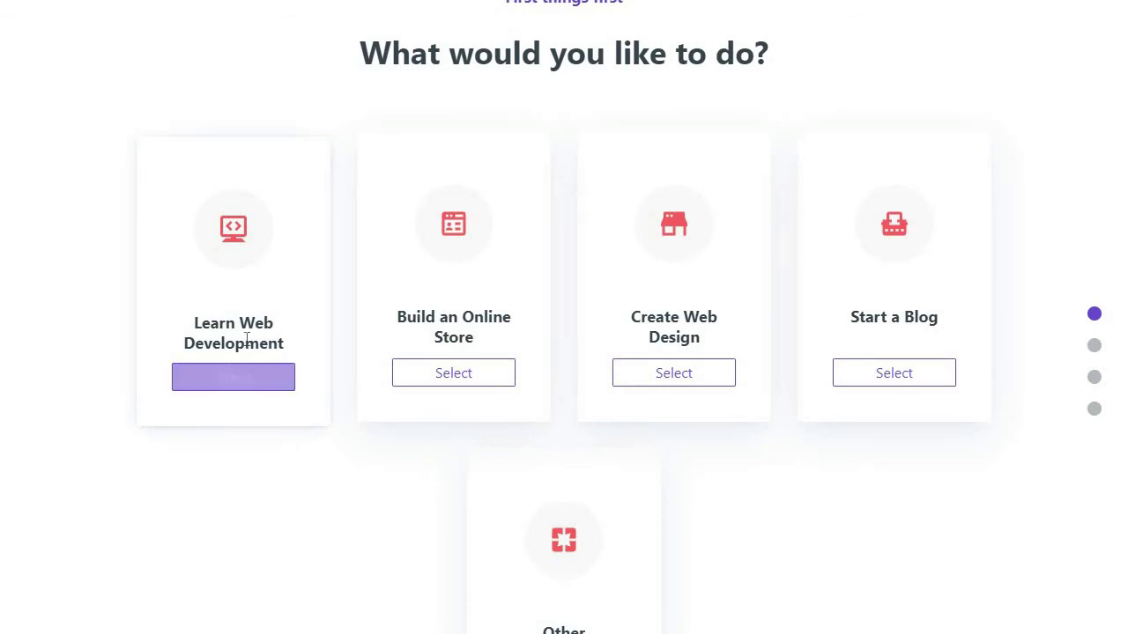
{"action": "left_click", "coordinate": [245, 377]}
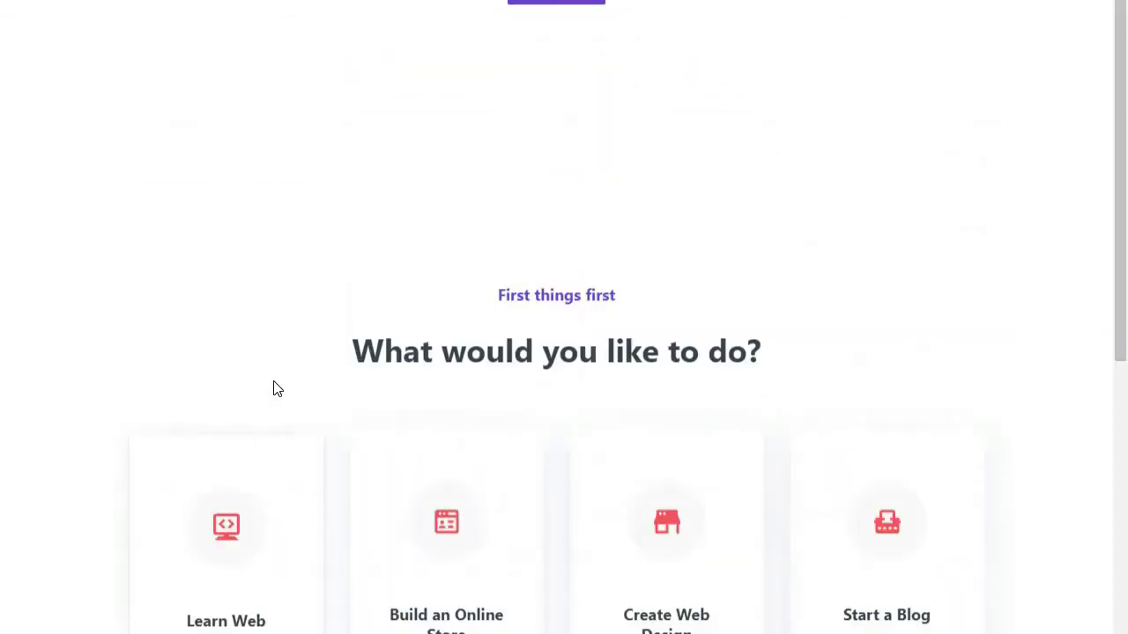
{"action": "scroll", "coordinate": [546, 431], "scroll_direction": "down", "scroll_amount": 1}
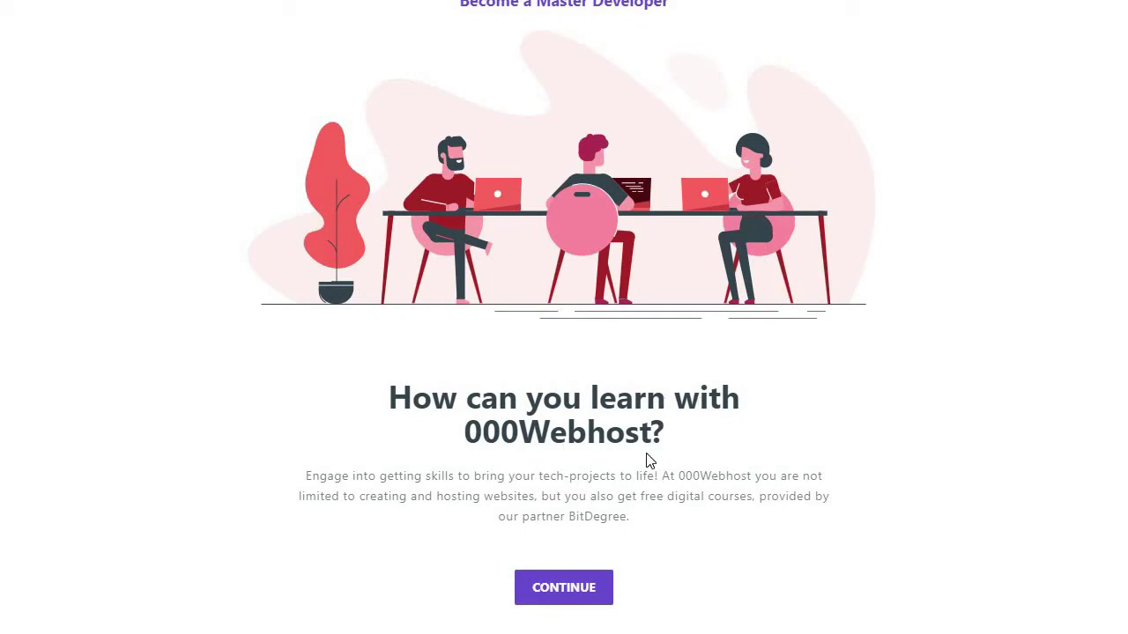
{"action": "left_click", "coordinate": [579, 596]}
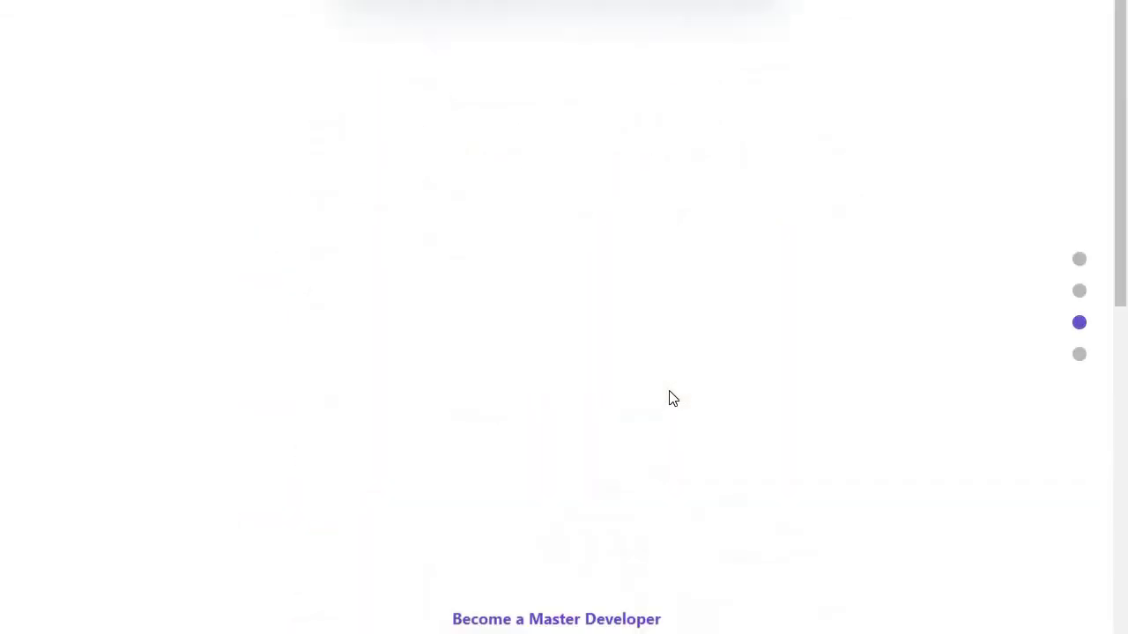
{"action": "left_click", "coordinate": [594, 274]}
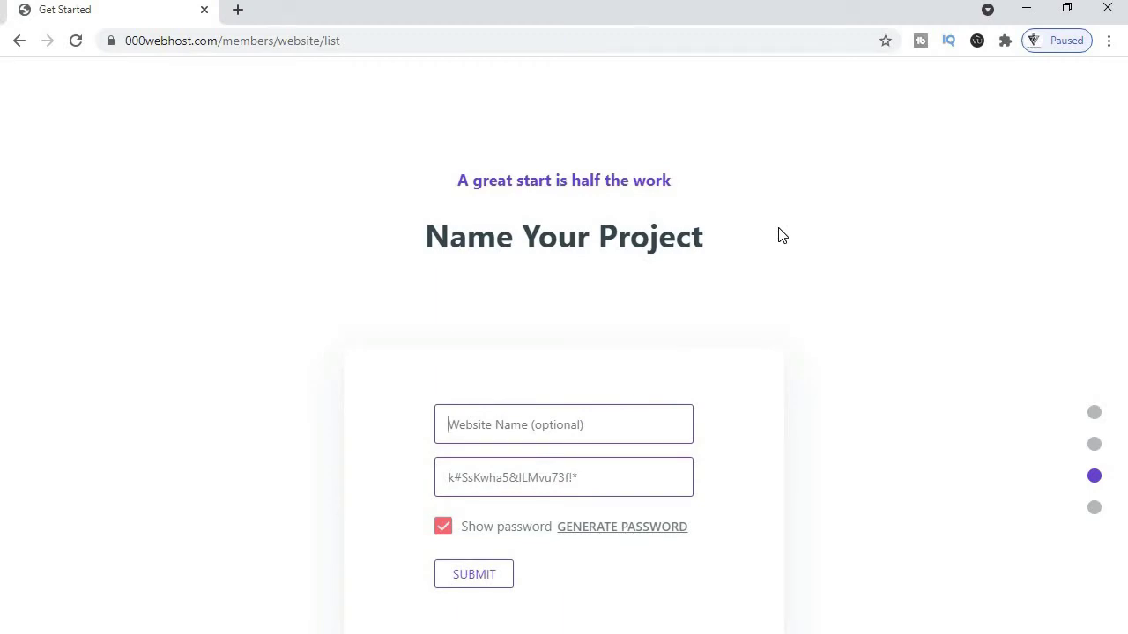
- Name the website Educationkary, keep the generated password, and submit
{"action": "type", "text": "E"}
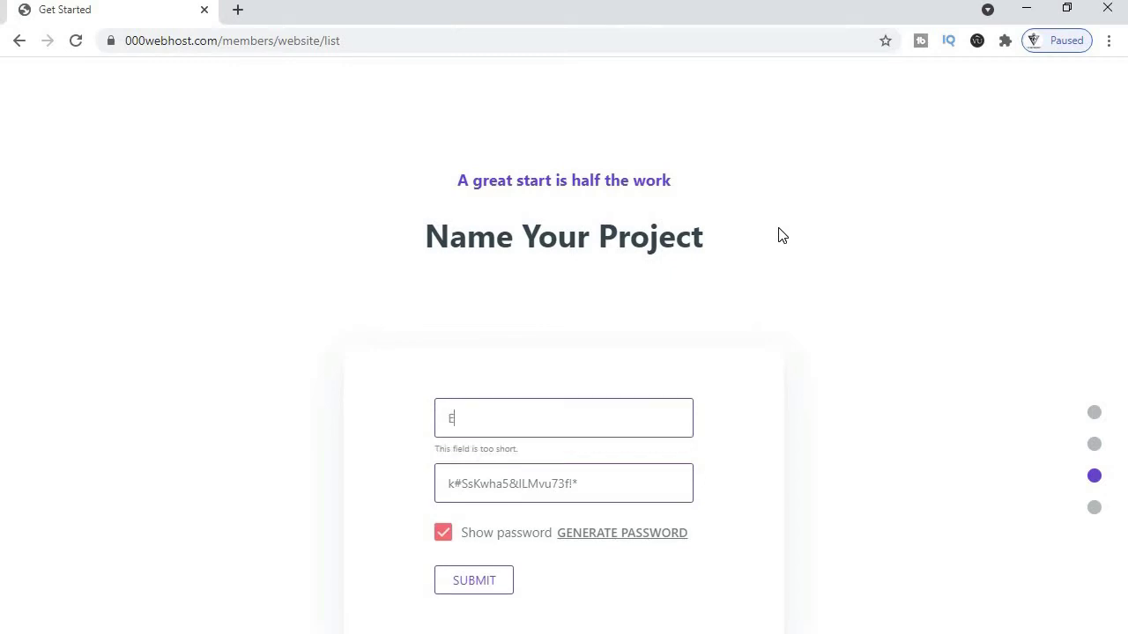
{"action": "type", "text": "ducationkary"}
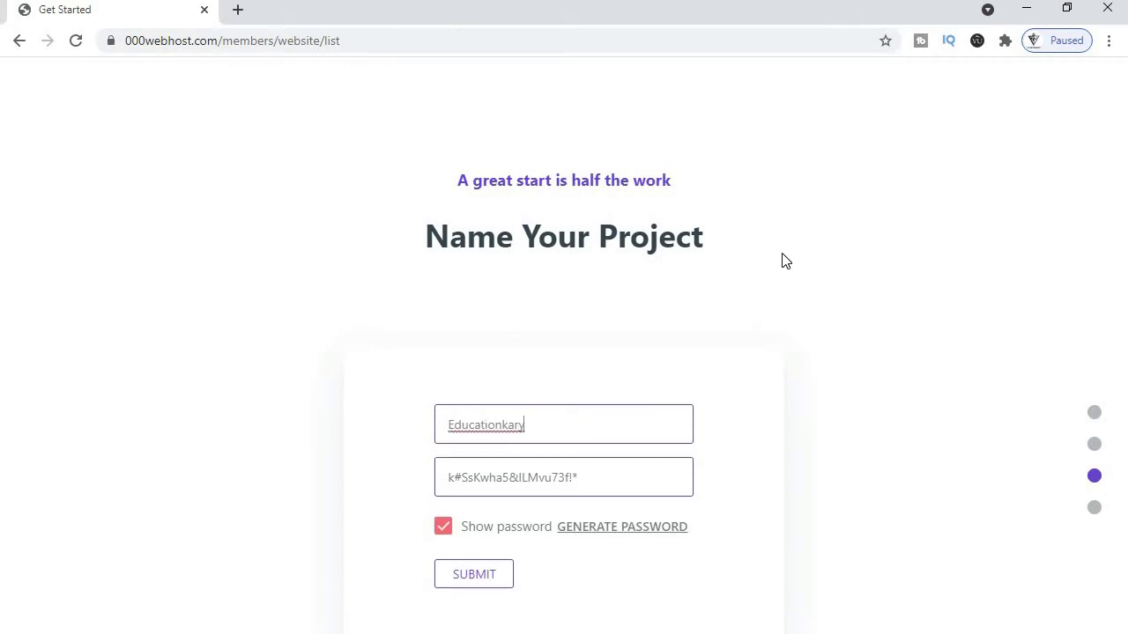
{"action": "left_click", "coordinate": [606, 476]}
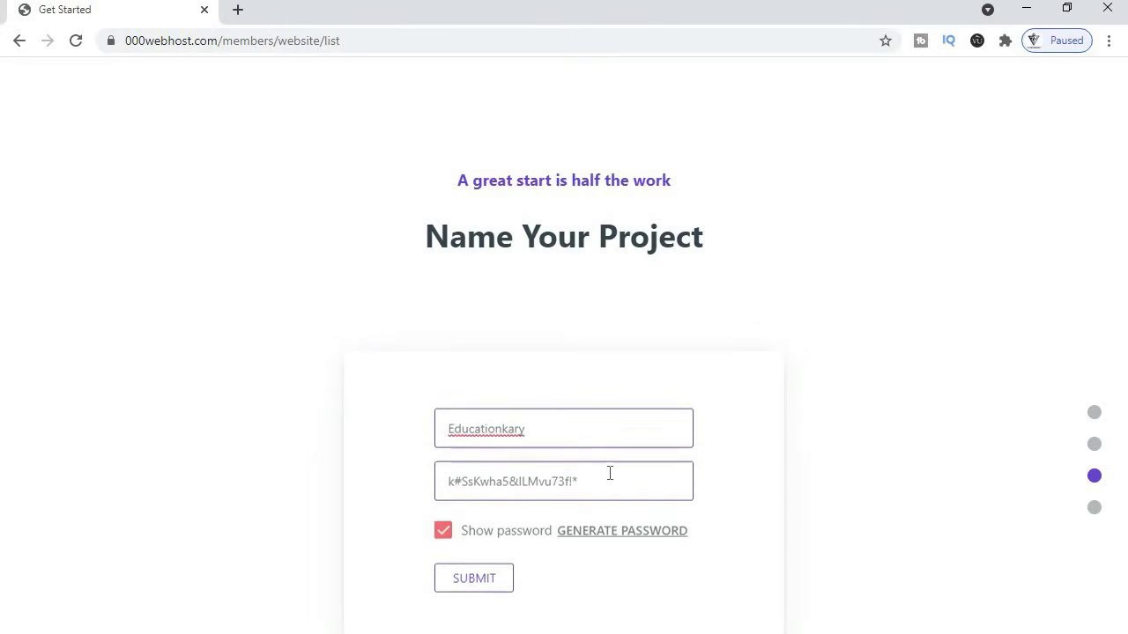
{"action": "left_click", "coordinate": [467, 581]}
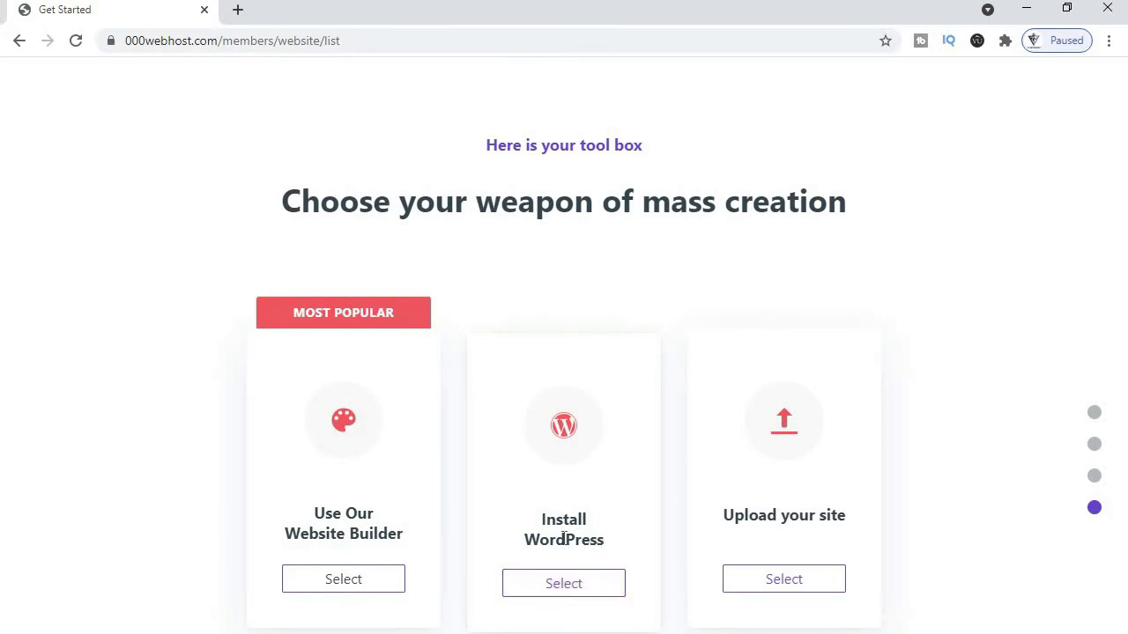
- Install WordPress with admin username 'admin' and a pasted admin password
{"action": "left_click", "coordinate": [561, 586]}
{"action": "left_click", "coordinate": [588, 583]}
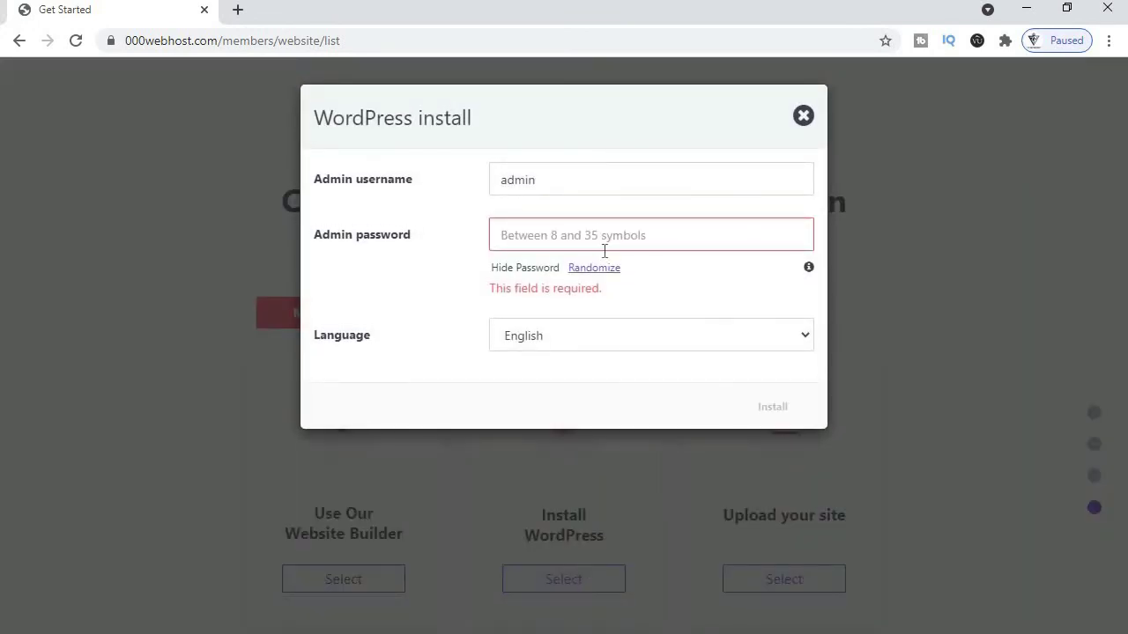
{"action": "left_click", "coordinate": [609, 238]}
{"action": "left_click_drag", "start_coordinate": [574, 173], "coordinate": [503, 176]}
{"action": "left_click", "coordinate": [582, 244]}
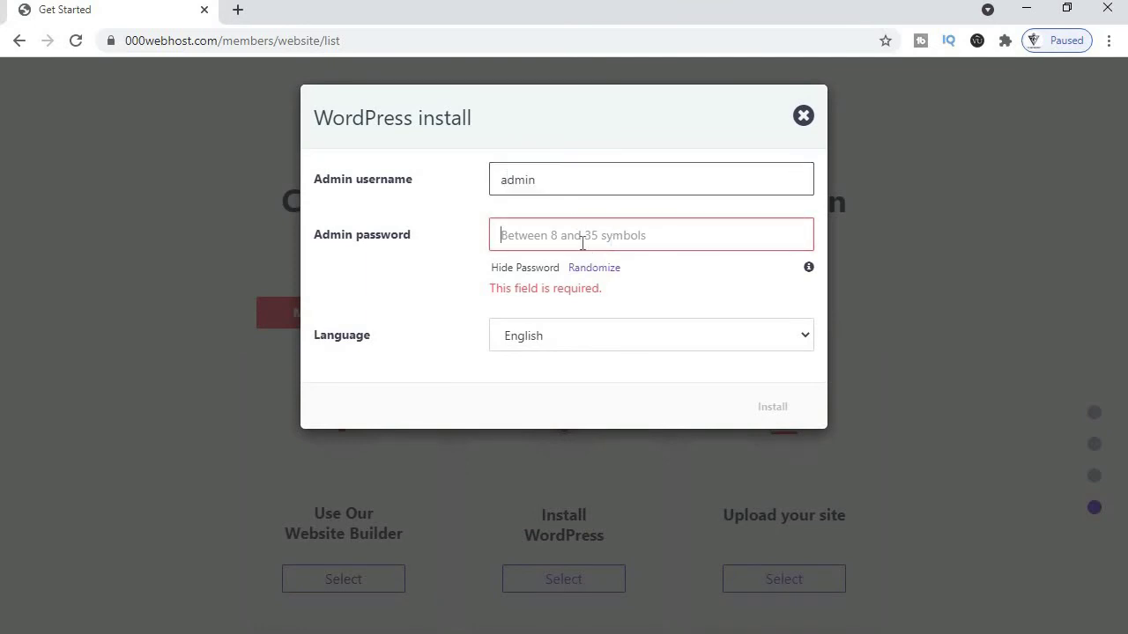
{"action": "key", "text": "ctrl+v"}
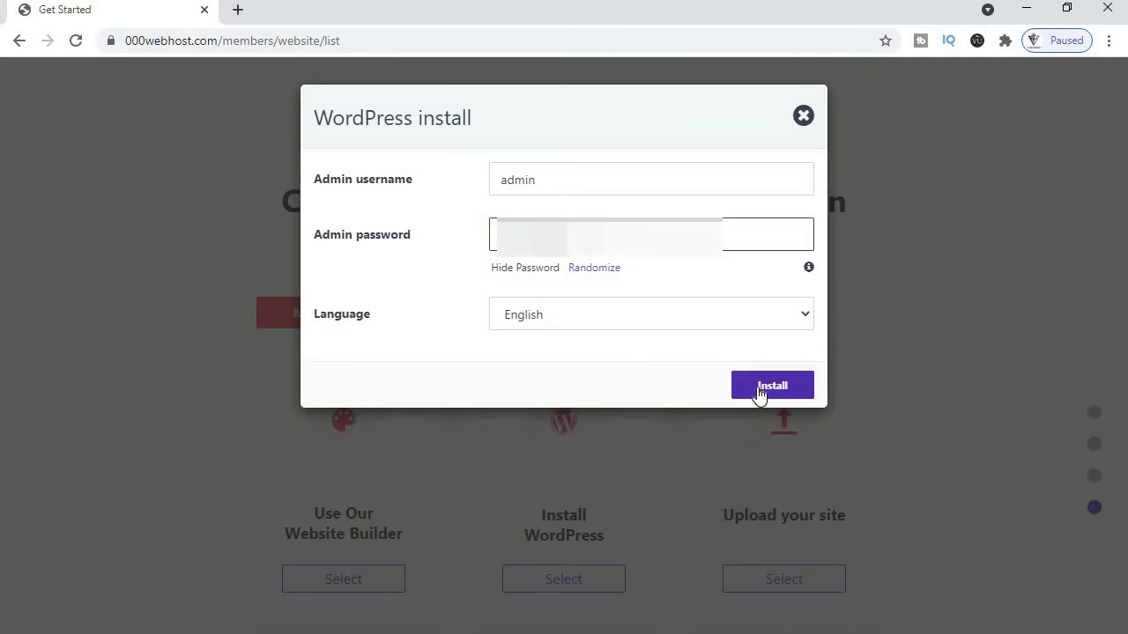
{"action": "left_click", "coordinate": [759, 389]}
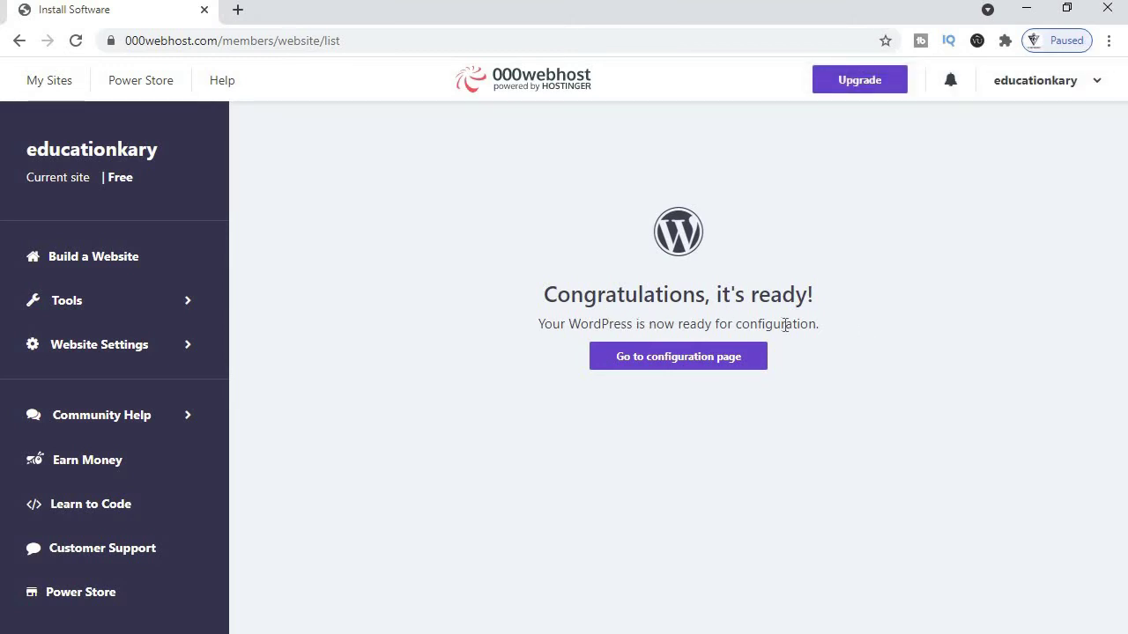
- Open the WordPress configuration page from the congratulations screen
{"action": "left_click", "coordinate": [629, 363]}
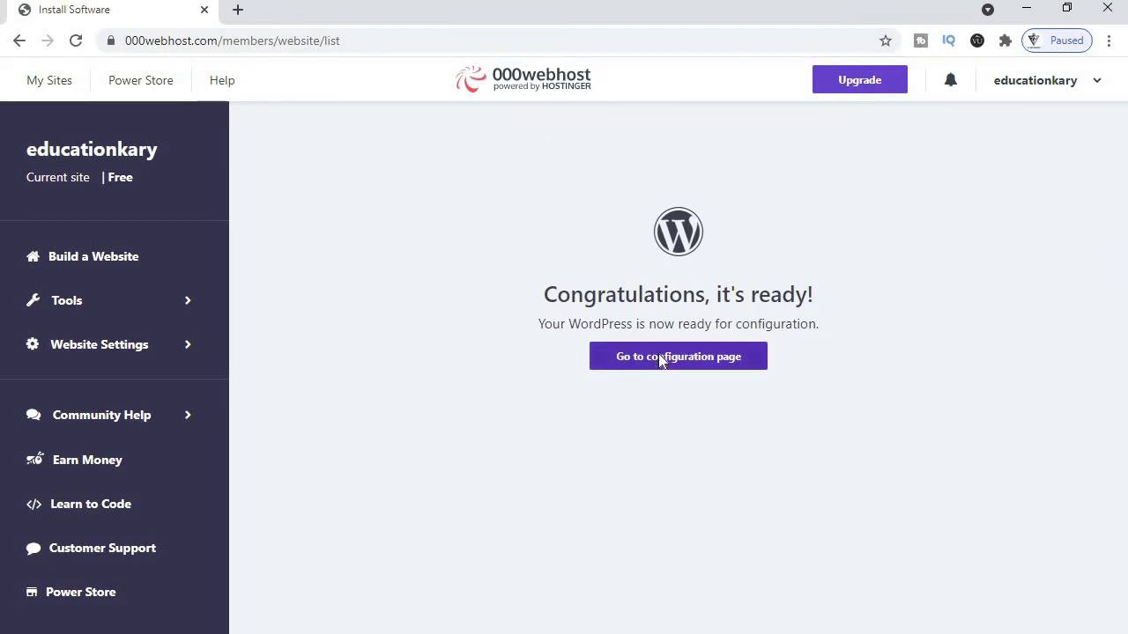
{"action": "left_click", "coordinate": [663, 358]}
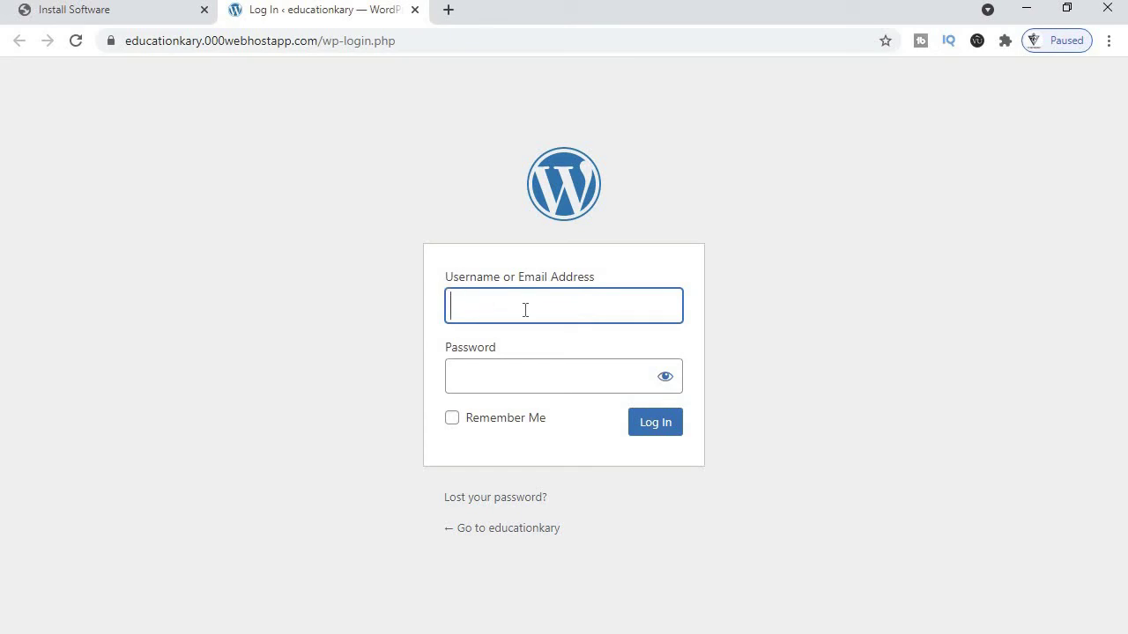
- Enter the site's username and password with Remember Me checked, and log in
{"action": "left_click", "coordinate": [541, 371]}
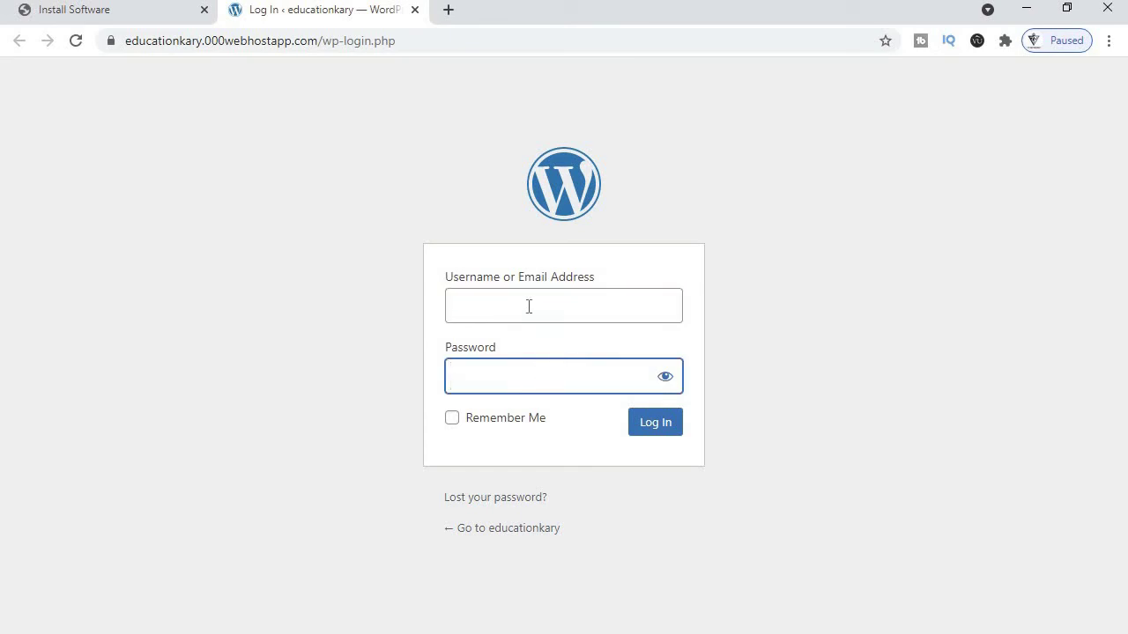
{"action": "left_click", "coordinate": [529, 307]}
{"action": "type", "text": "eduac"}
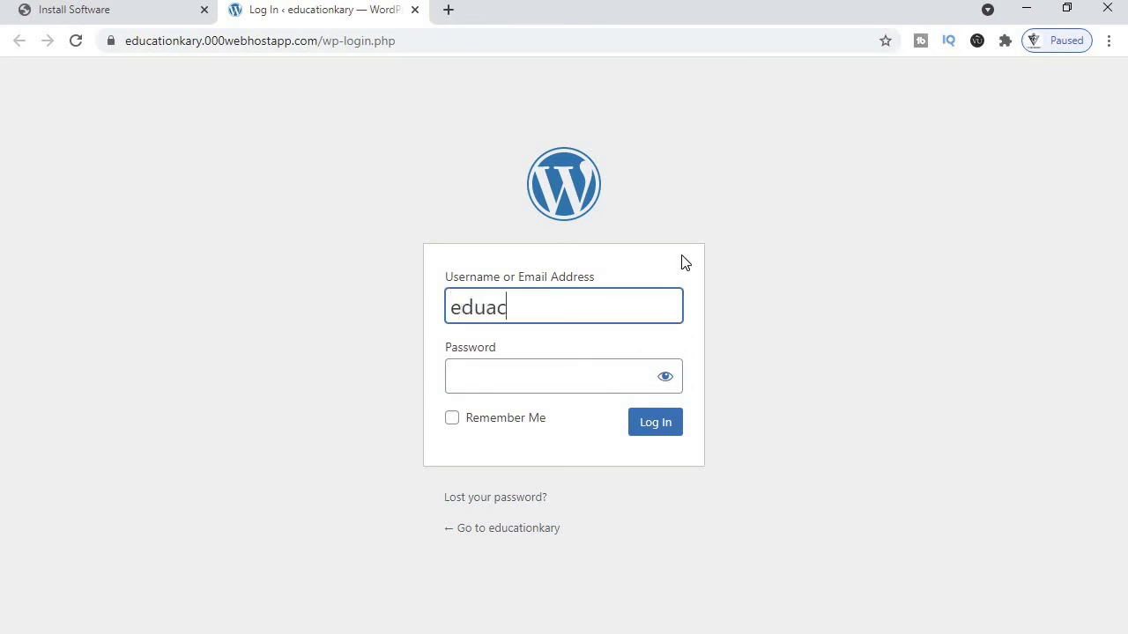
{"action": "key", "text": "BackSpace"}
{"action": "key", "text": "BackSpace"}
{"action": "type", "text": "ca"}
{"action": "type", "text": "io"}
{"action": "key", "text": "BackSpace"}
{"action": "key", "text": "BackSpace"}
{"action": "key", "text": "BackSpace"}
{"action": "key", "text": "BackSpace"}
{"action": "type", "text": "cationkary"}
{"action": "key", "text": "Tab"}
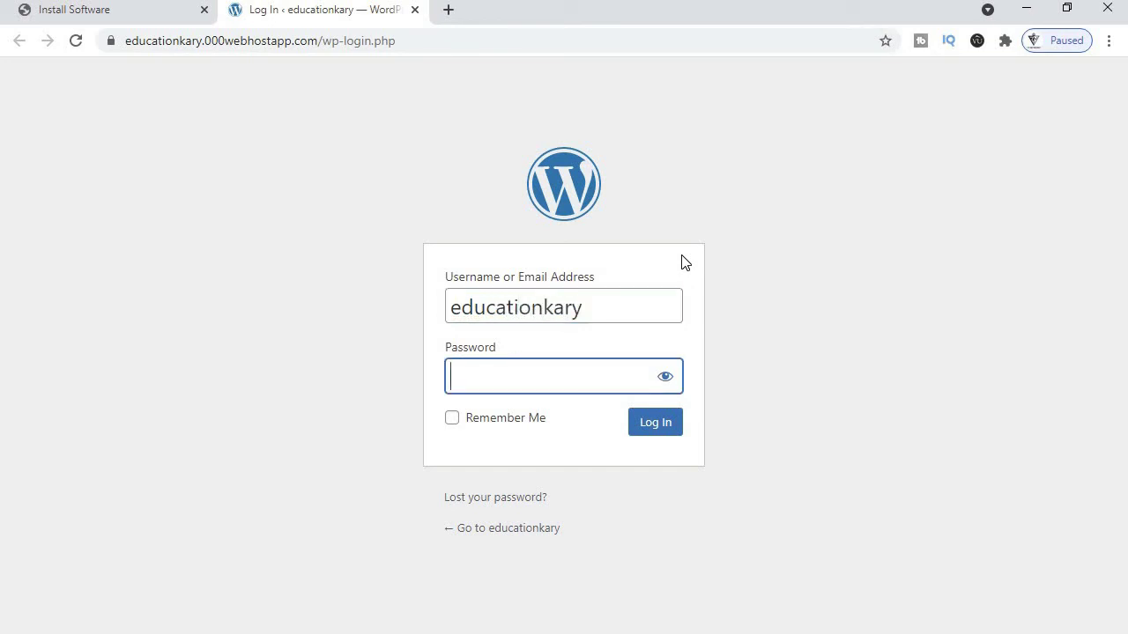
{"action": "type", "text": "••••••••••"}
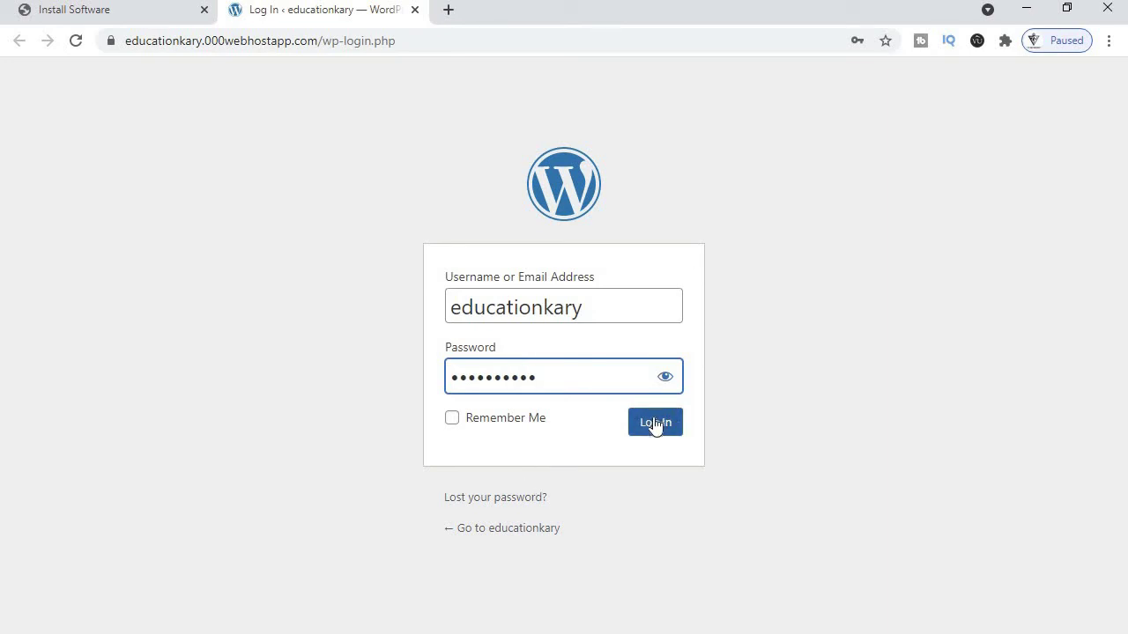
{"action": "left_click", "coordinate": [448, 423]}
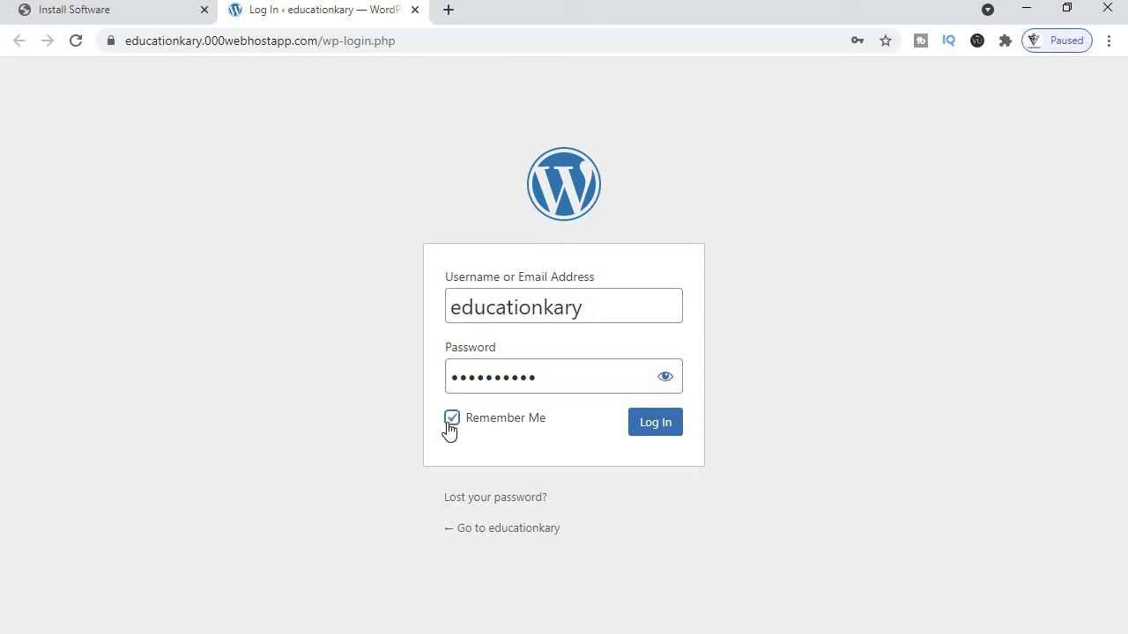
{"action": "left_click", "coordinate": [646, 430]}
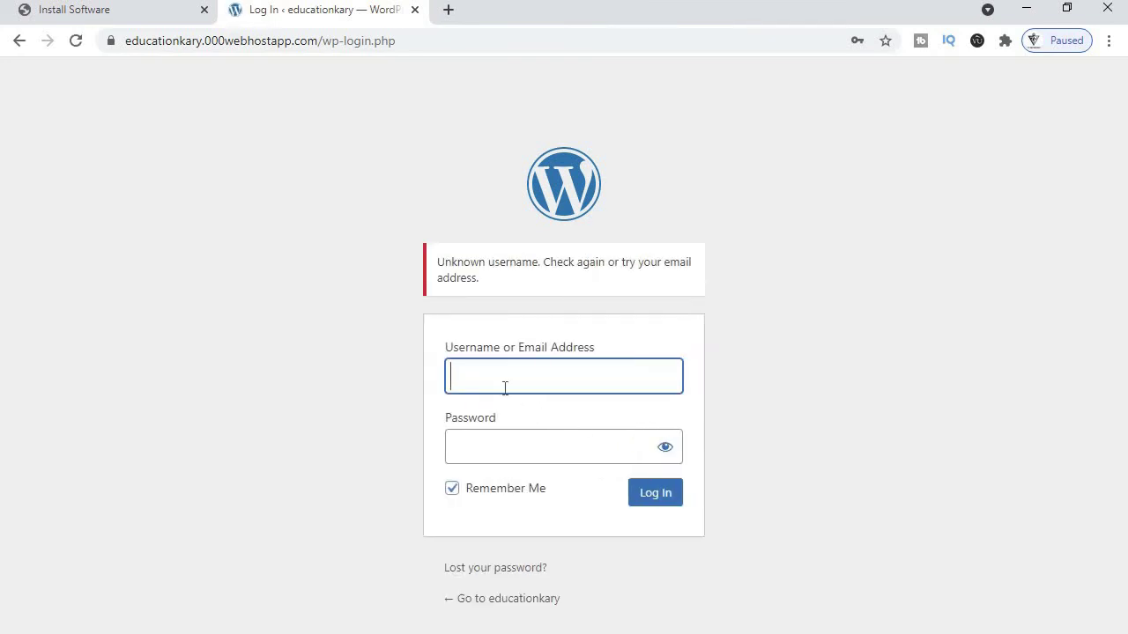
- Fill the WordPress login name with the account's Gmail e-mail address
{"action": "left_click", "coordinate": [519, 375]}
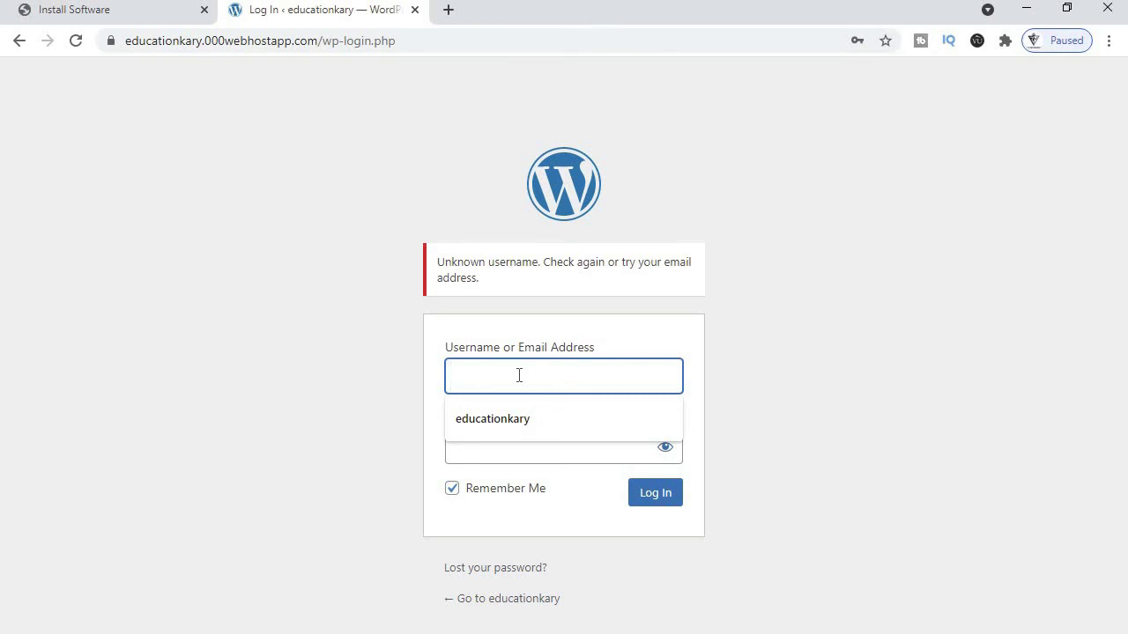
{"action": "key", "text": "Down"}
{"action": "key", "text": "Return"}
{"action": "type", "text": "#"}
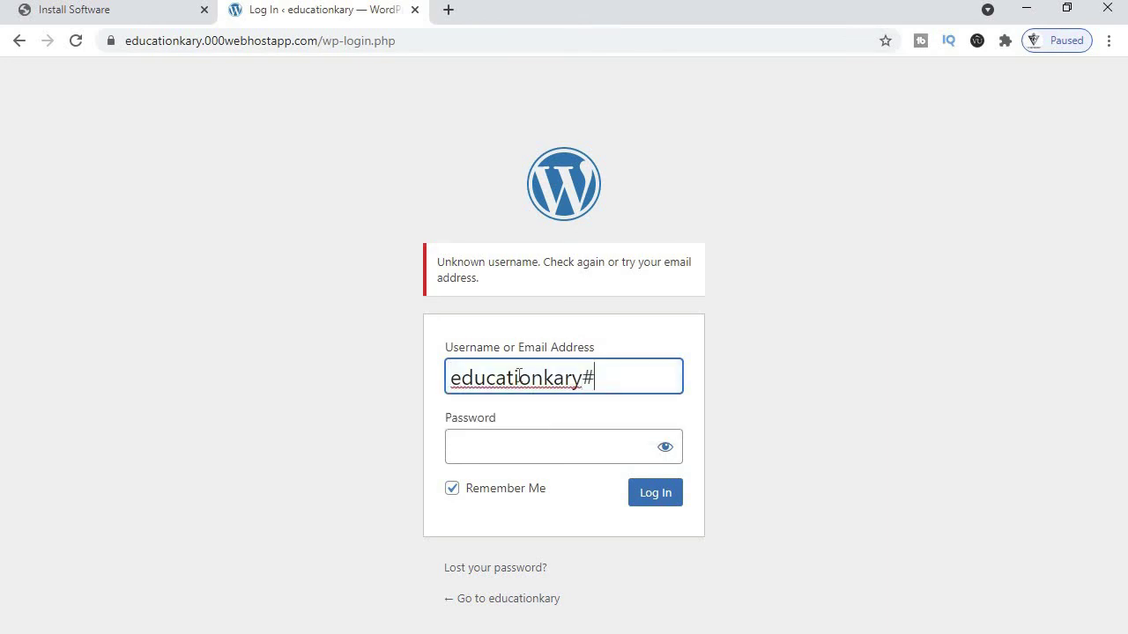
{"action": "key", "text": "BackSpace"}
{"action": "type", "text": "@gmail"}
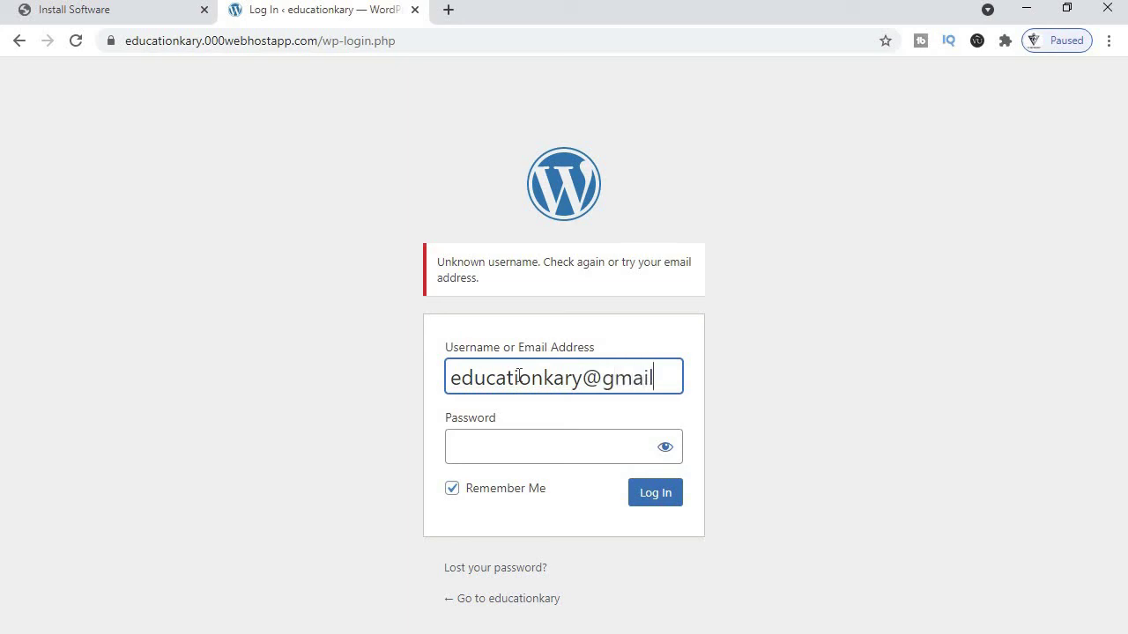
{"action": "type", "text": ".com"}
- Enter the account password, log in to the Dashboard, and save the password in Chrome
{"action": "key", "text": "Tab"}
{"action": "type", "text": "a••••"}
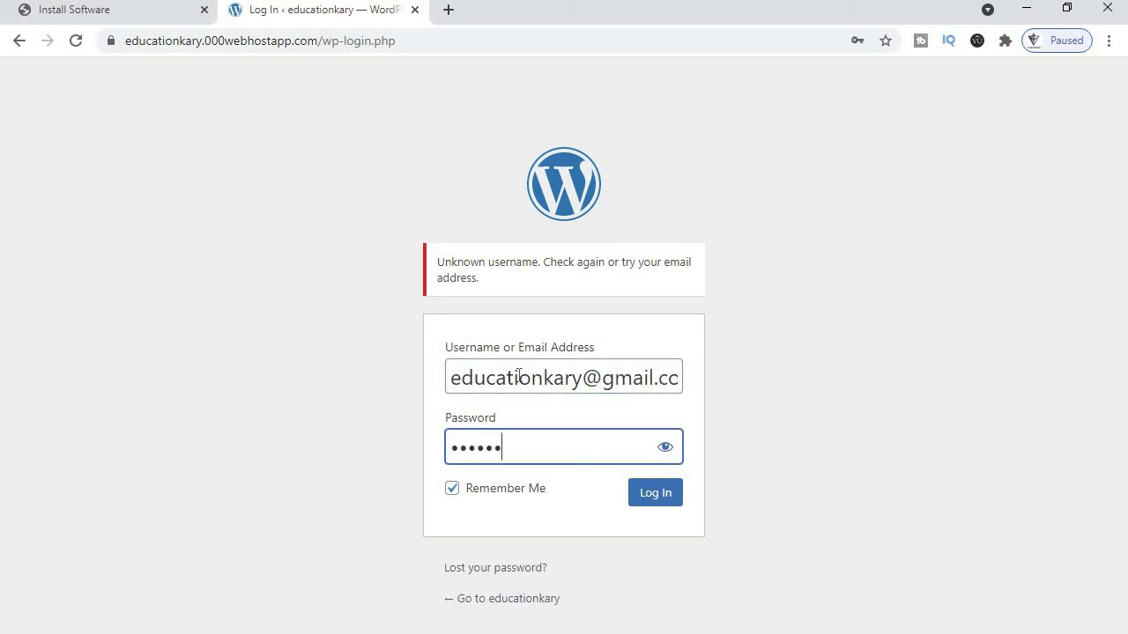
{"action": "key", "text": "BackSpace"}
{"action": "key", "text": "BackSpace"}
{"action": "key", "text": "BackSpace"}
{"action": "key", "text": "BackSpace"}
{"action": "key", "text": "BackSpace"}
{"action": "type", "text": "••••••••••"}
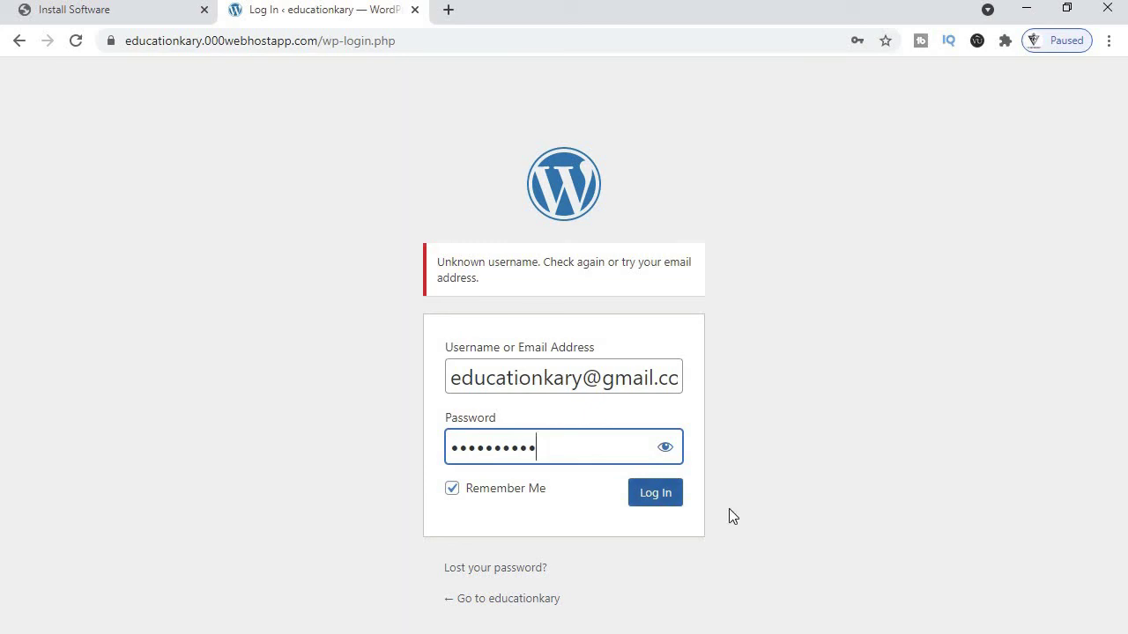
{"action": "left_click", "coordinate": [652, 503]}
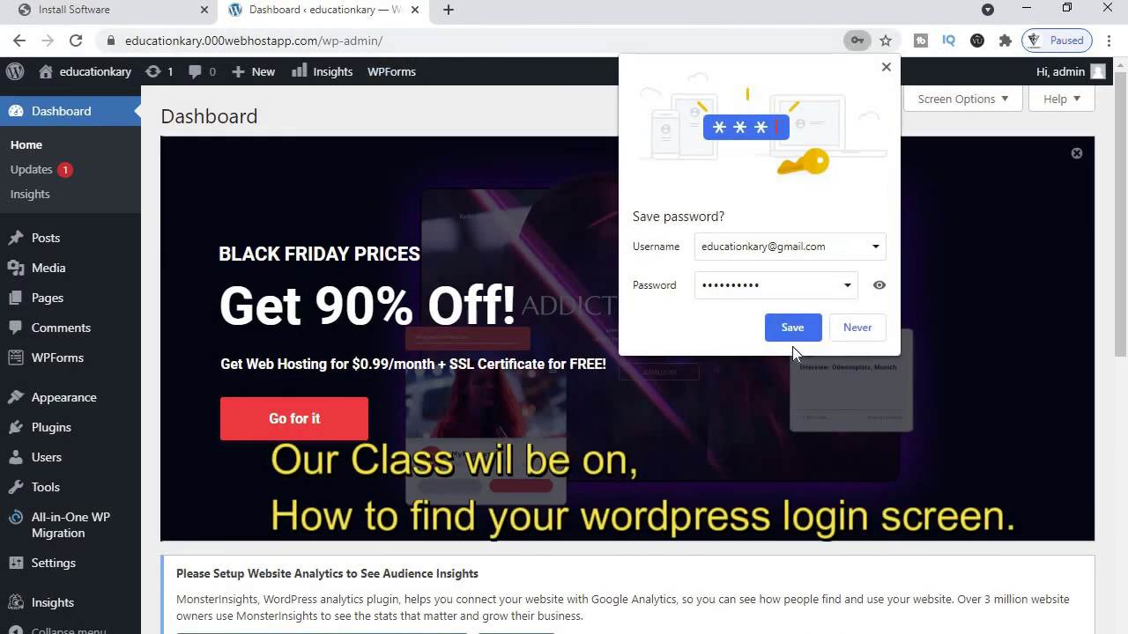
{"action": "left_click", "coordinate": [792, 328]}
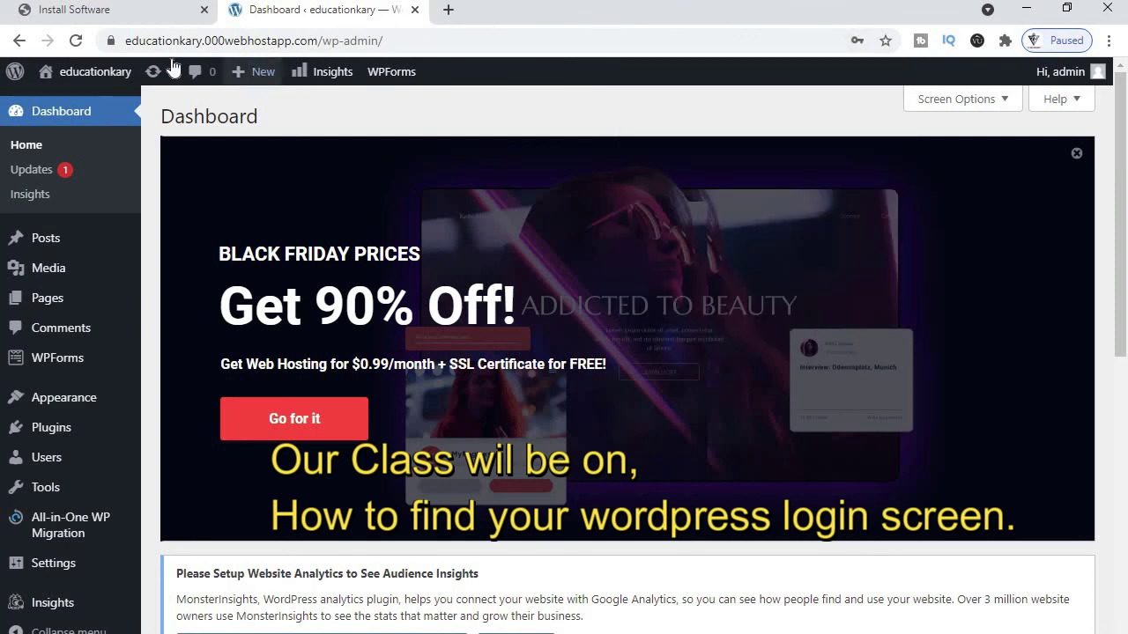